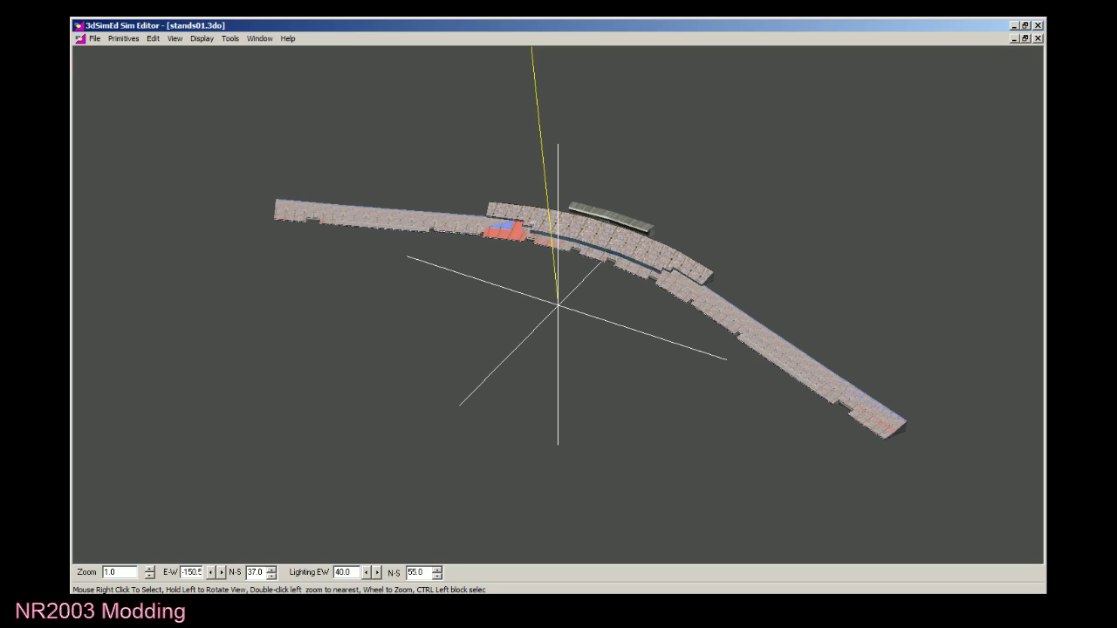
Orbit the stands model in 3DSimEd to view it from several angles.
drag(489, 178, 617, 253)
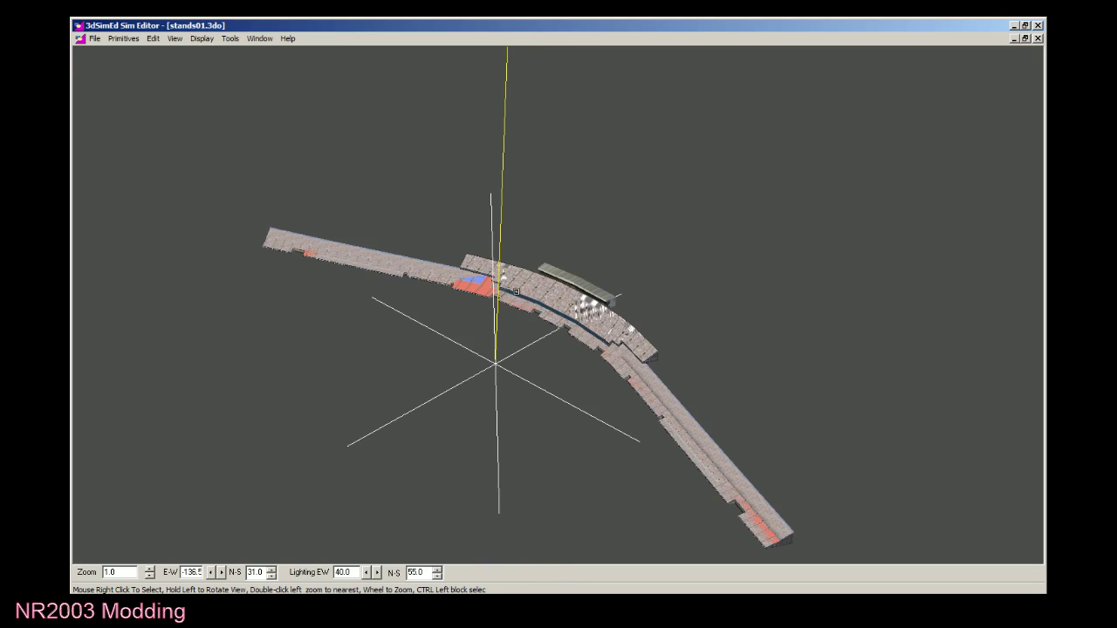
drag(516, 292, 604, 312)
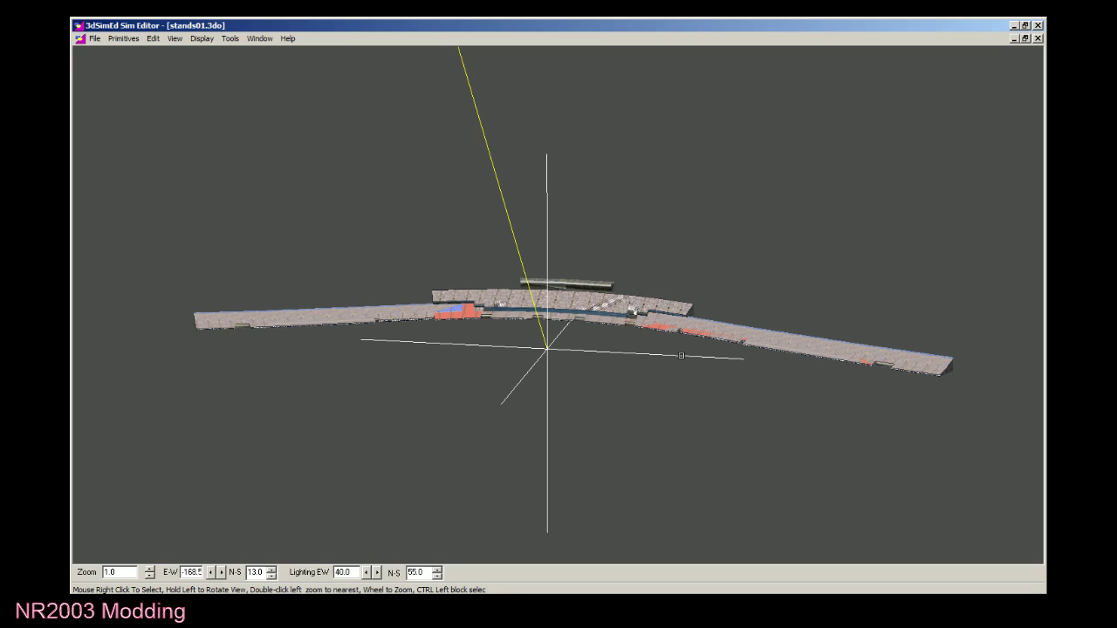
drag(587, 330, 616, 360)
drag(574, 425, 574, 369)
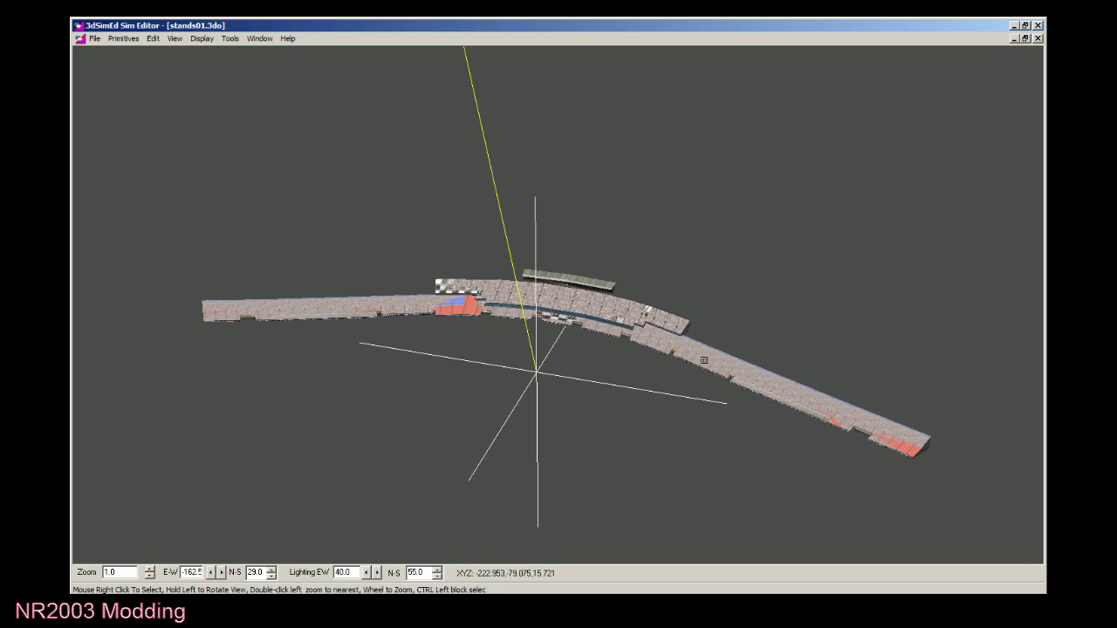
drag(703, 357, 642, 361)
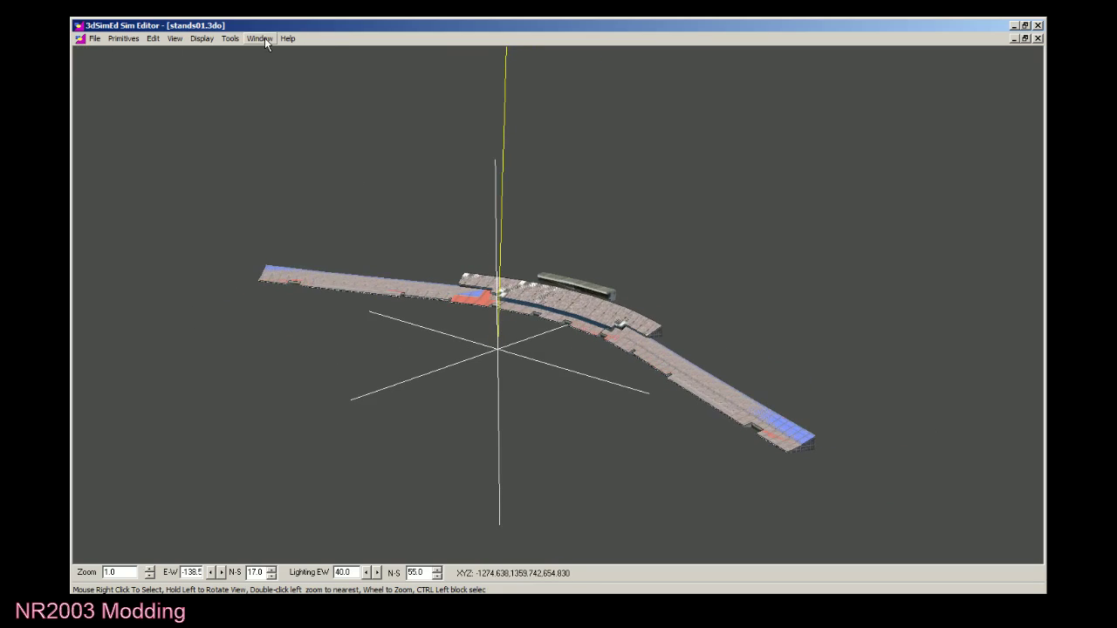
Check 3DSimEd's About information and the File menu, then switch to 3ds Max.
click(292, 38)
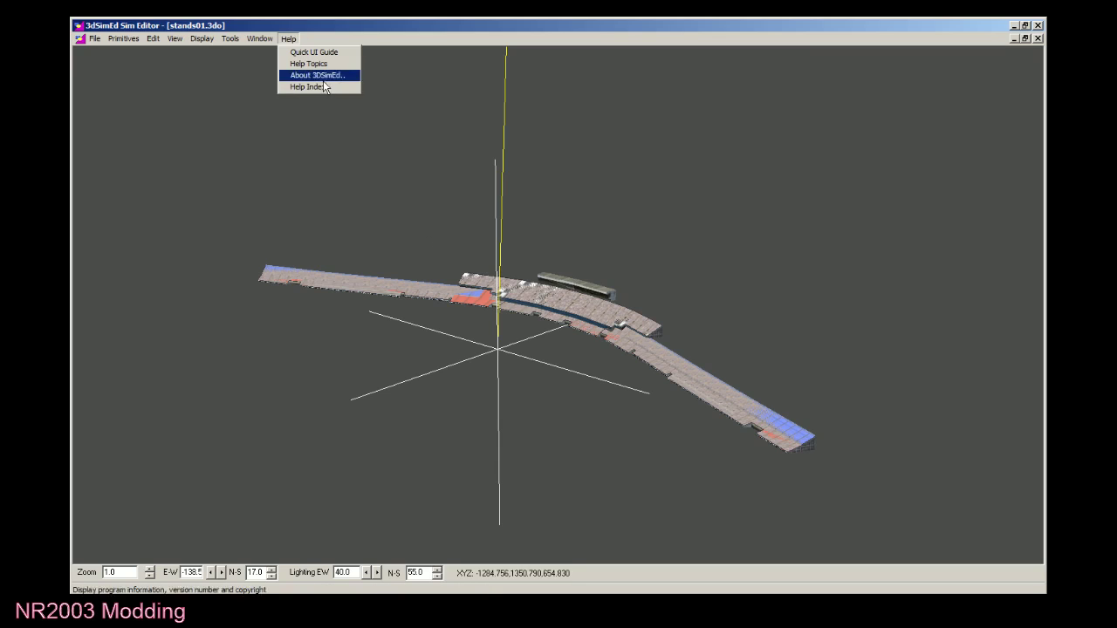
click(327, 76)
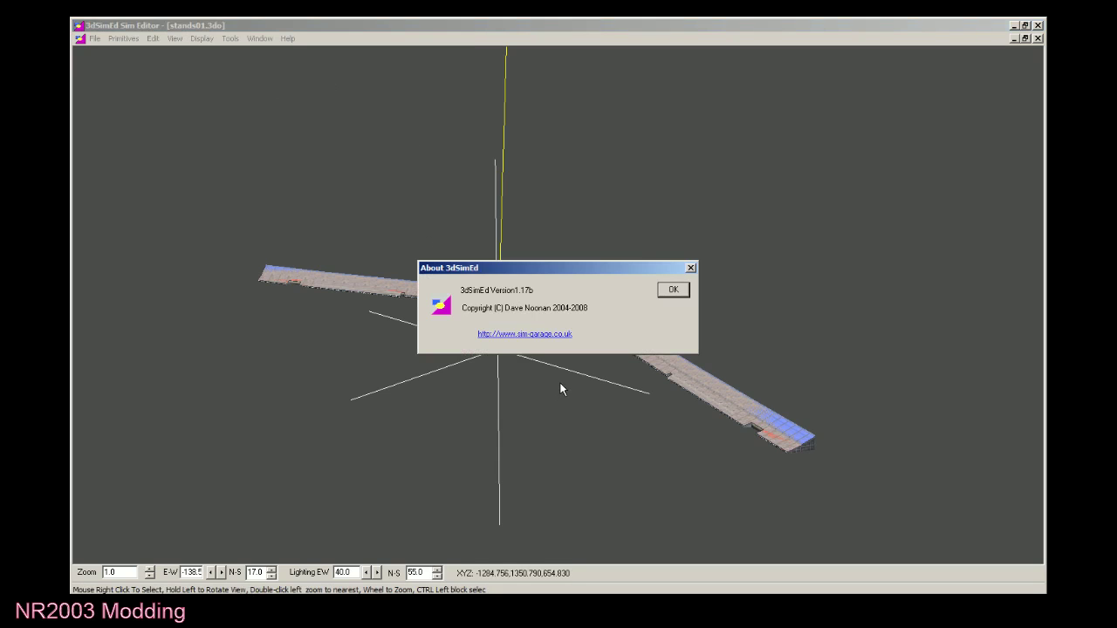
click(688, 268)
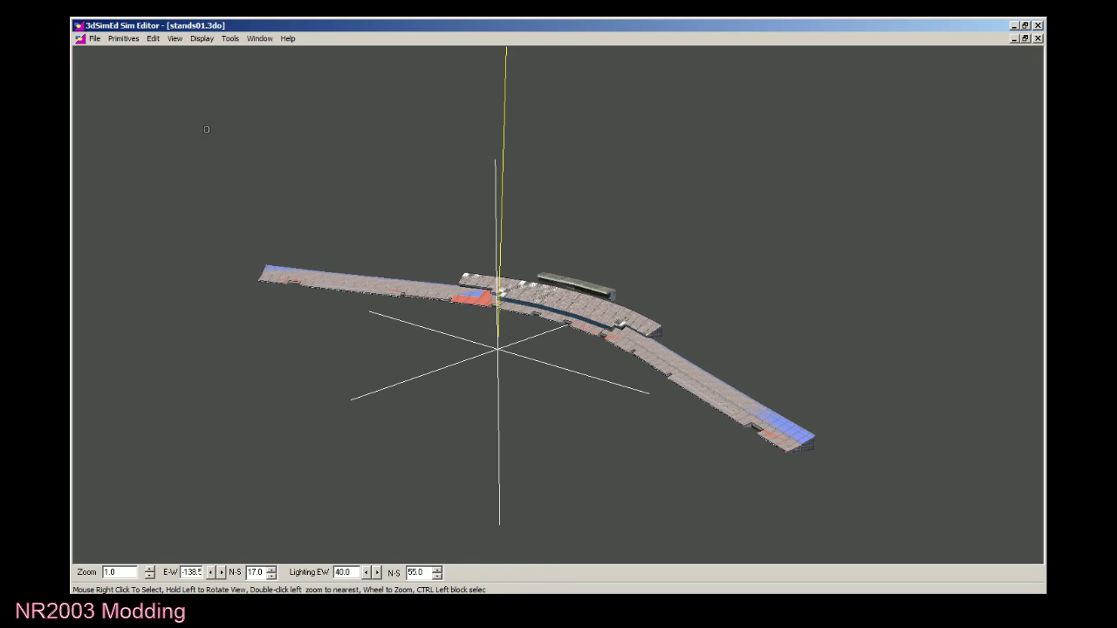
click(94, 39)
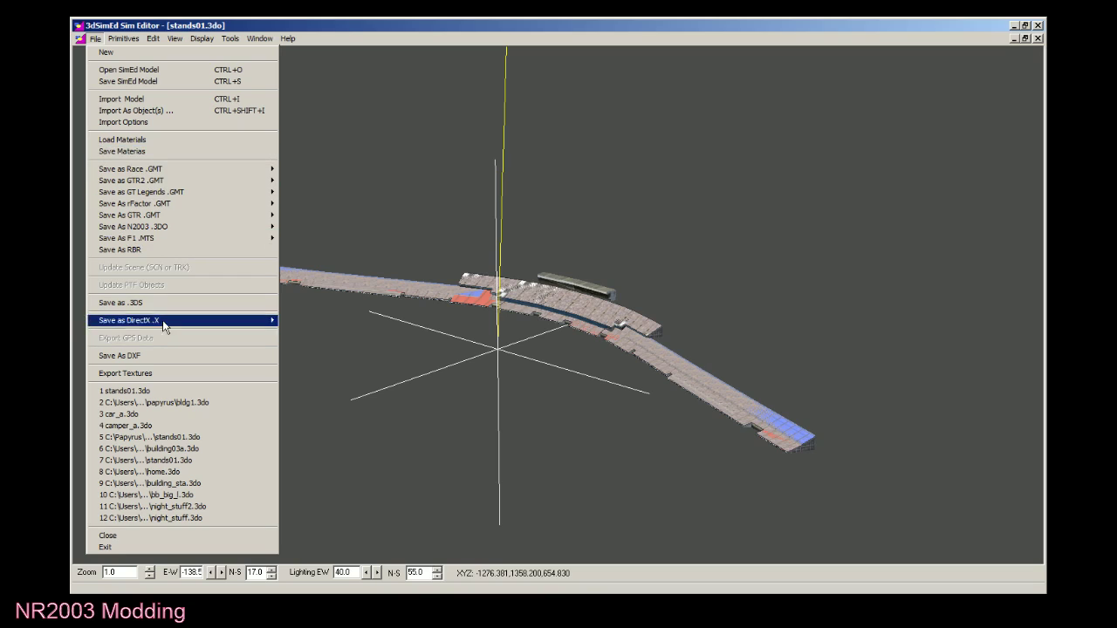
click(518, 187)
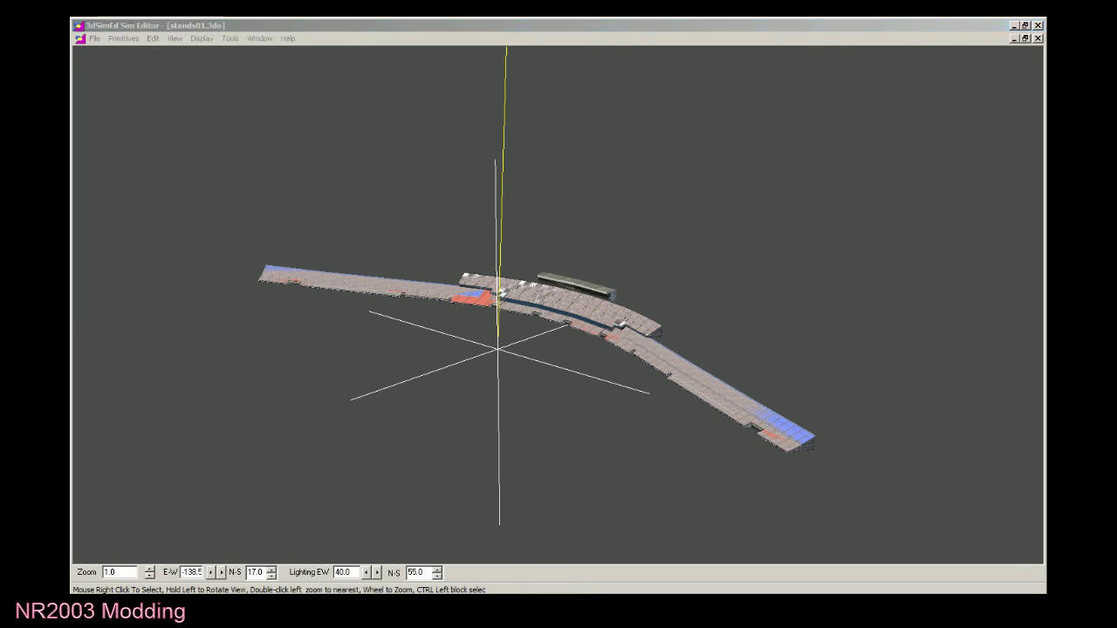
key(alt+Tab)
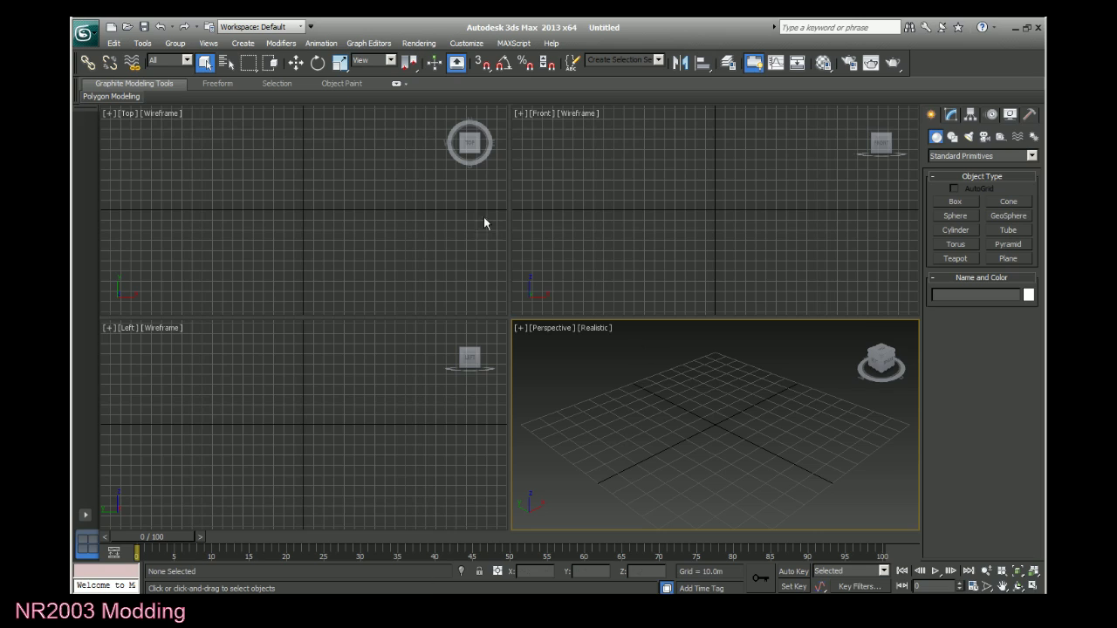
Import stands01.3ds into 3ds Max, completely replacing the current scene.
click(86, 33)
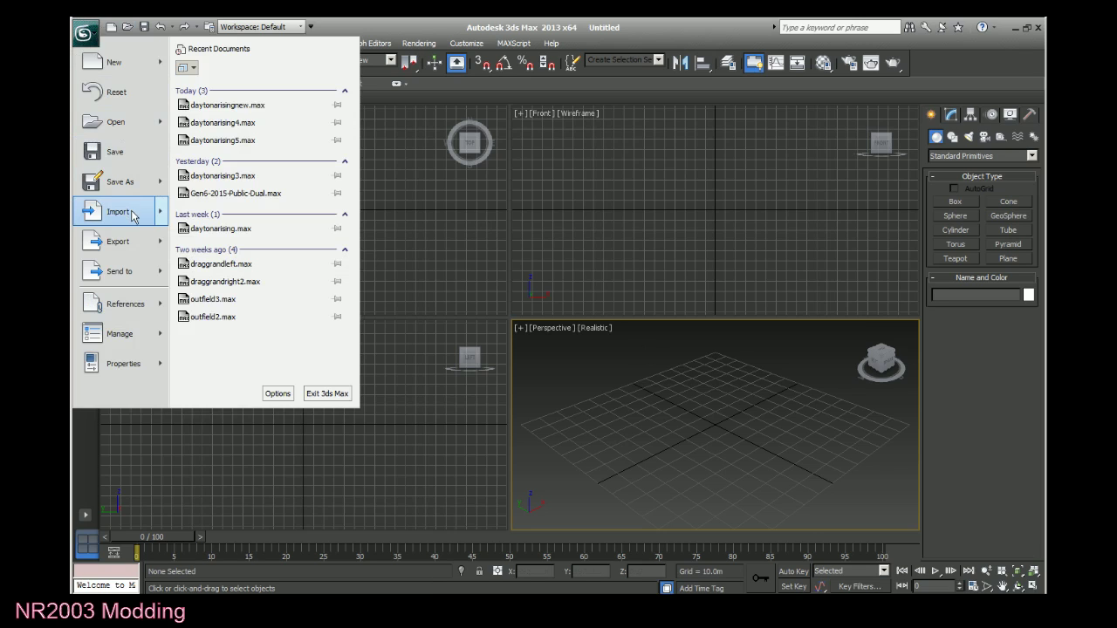
click(138, 217)
click(257, 207)
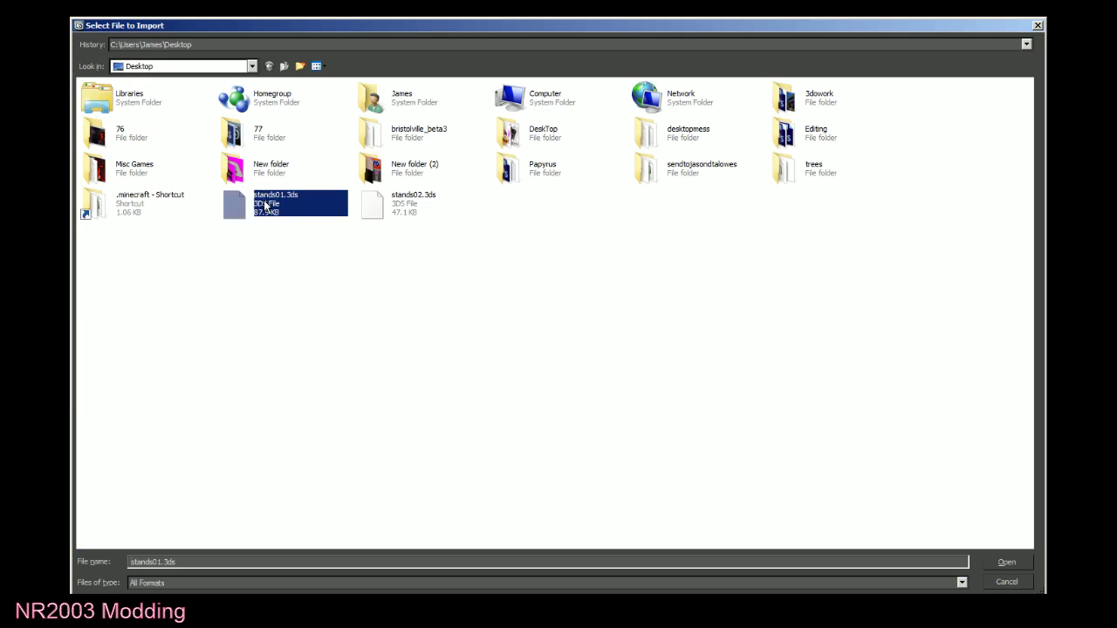
click(1004, 563)
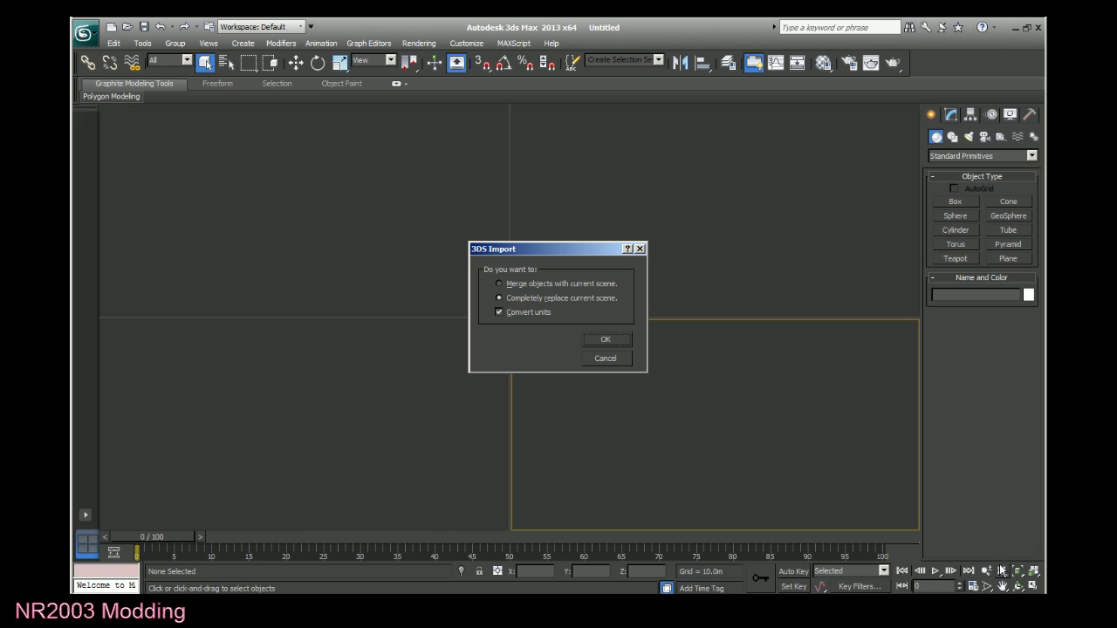
click(606, 339)
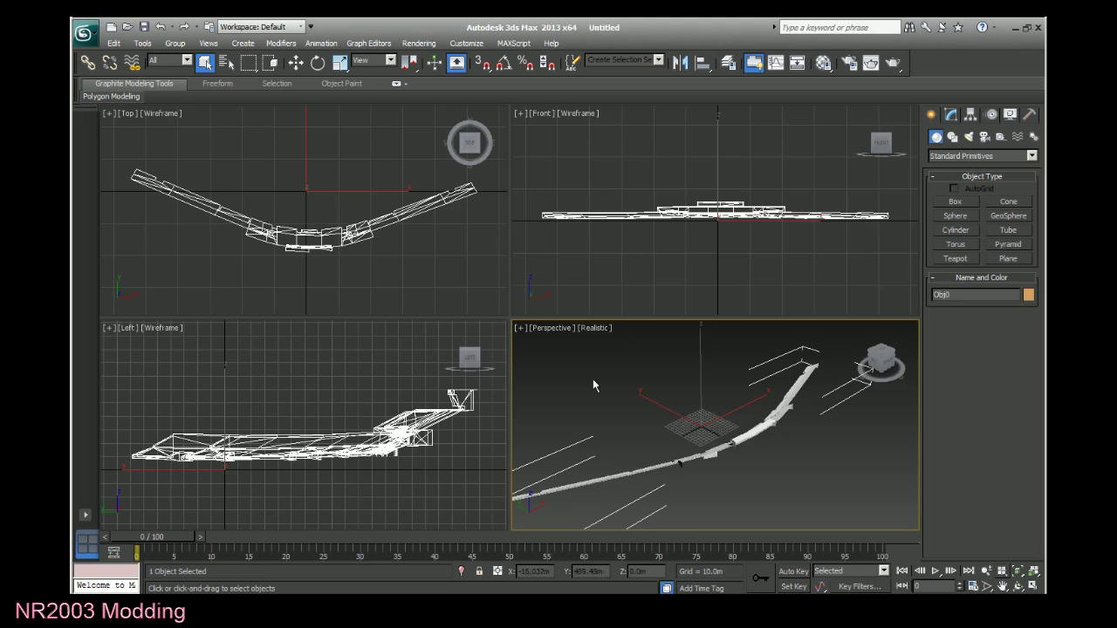
Maximize the Perspective viewport, orbit around the grandstand and select Obj0.
click(1034, 587)
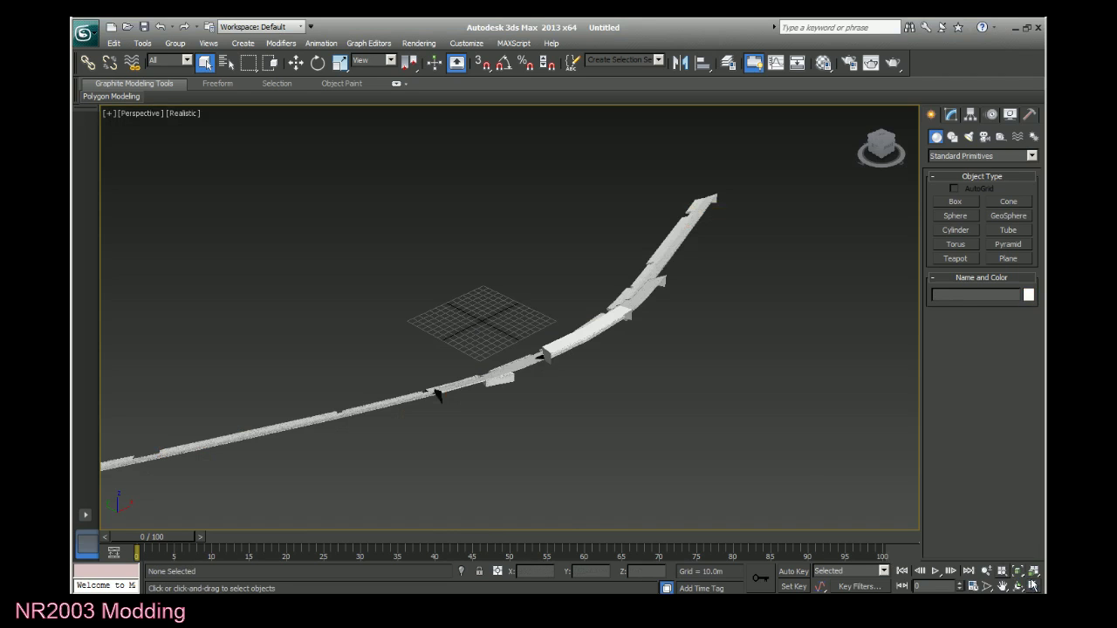
drag(880, 145, 851, 147)
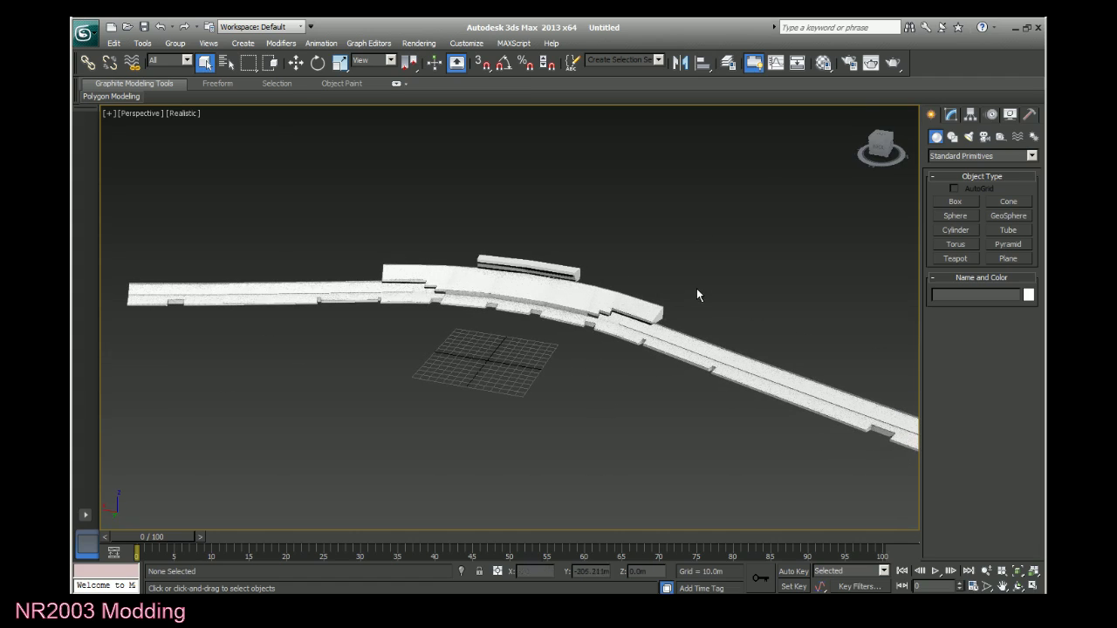
click(638, 311)
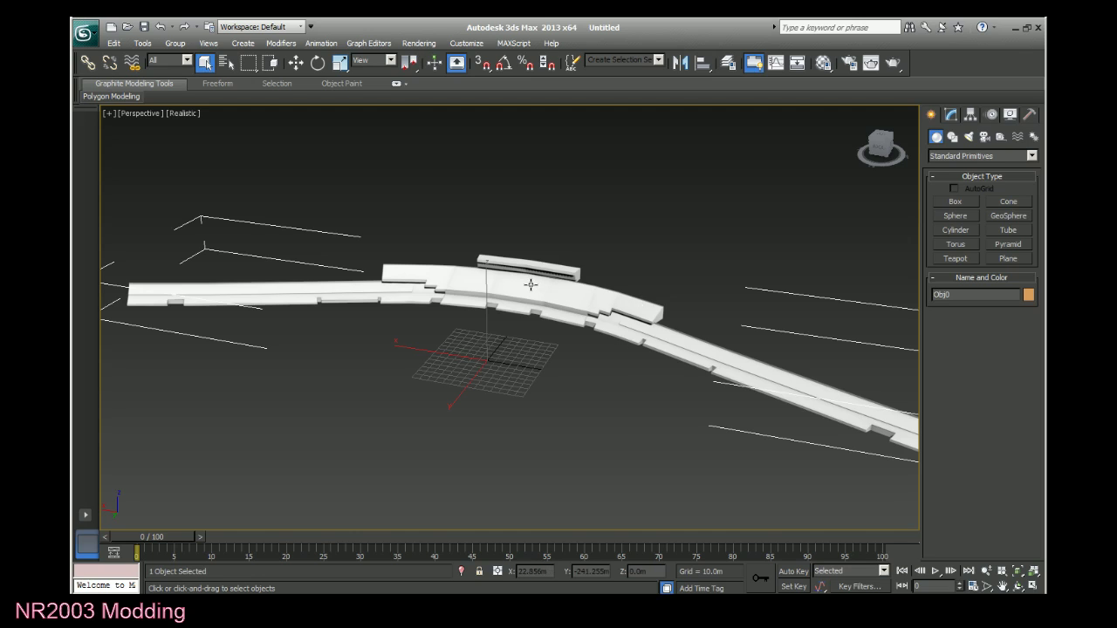
Pick Obj0's Multi/Sub-Object Material #41 into the Material Editor and browse its 16 sub-materials.
key(m)
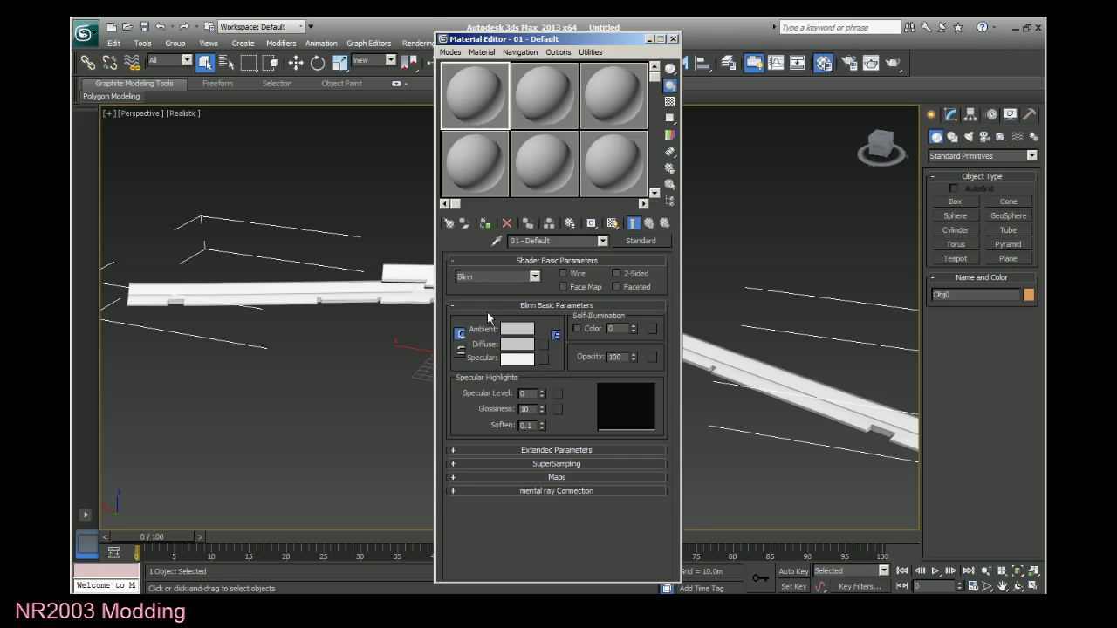
click(496, 240)
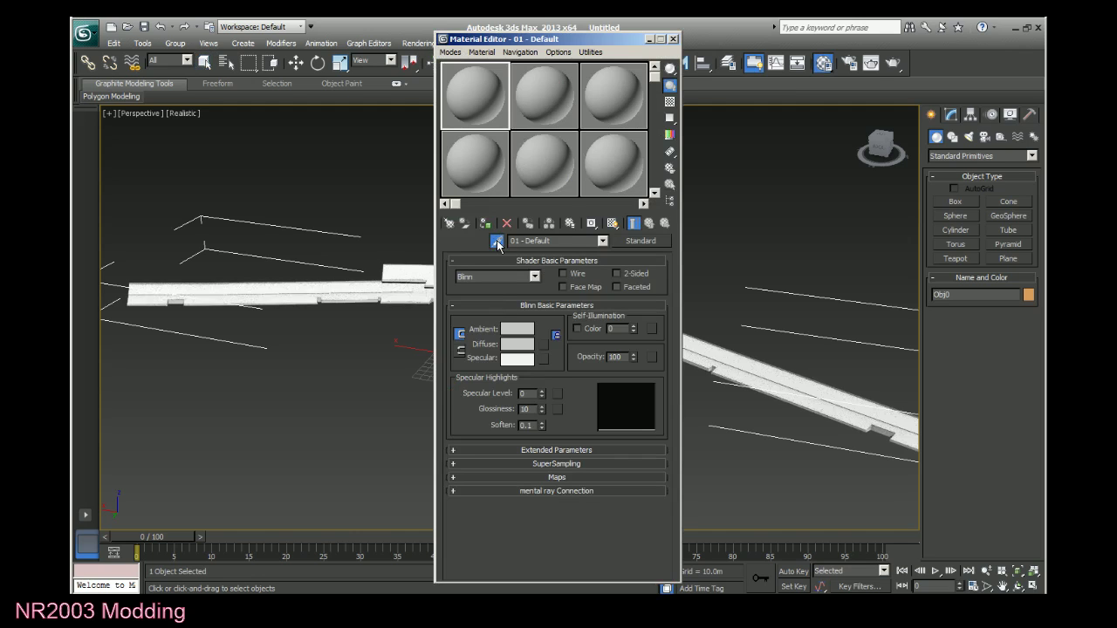
click(362, 272)
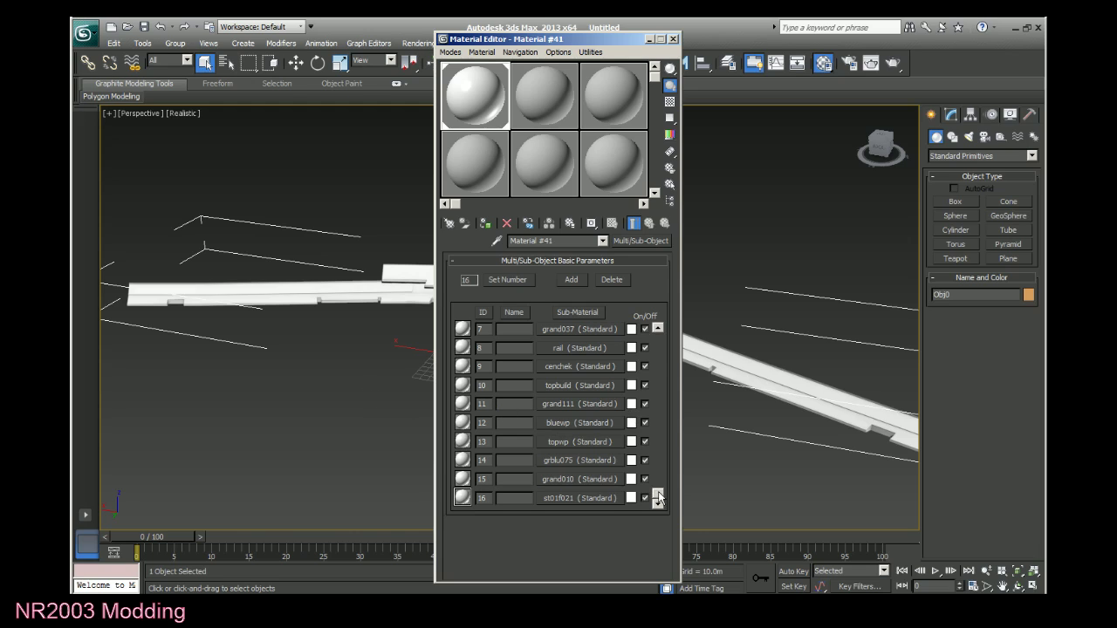
drag(660, 497, 651, 308)
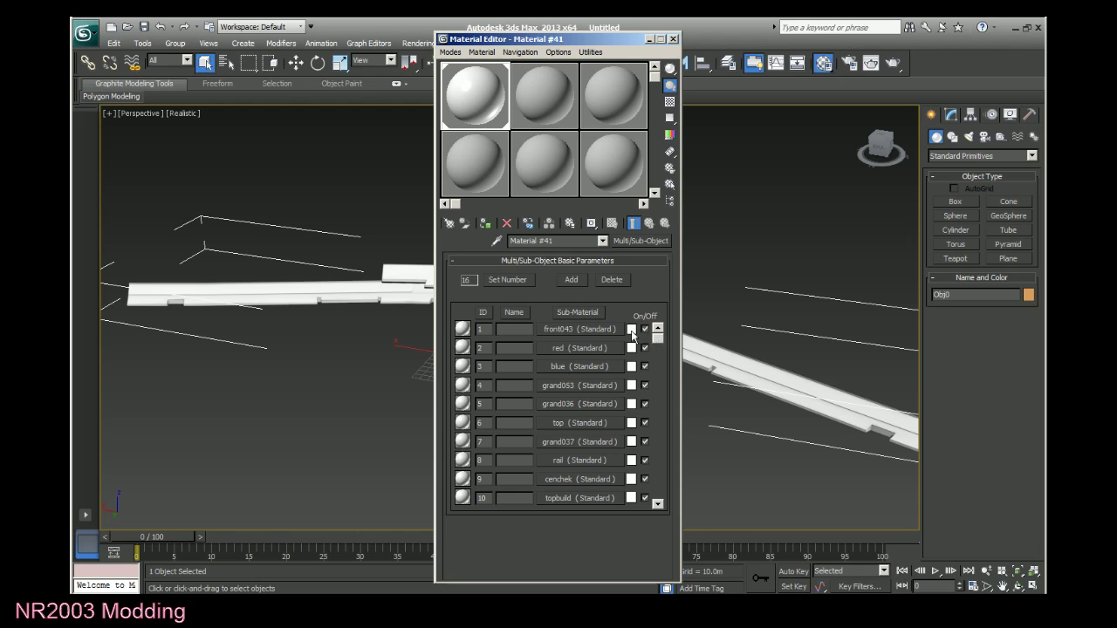
drag(649, 336, 659, 445)
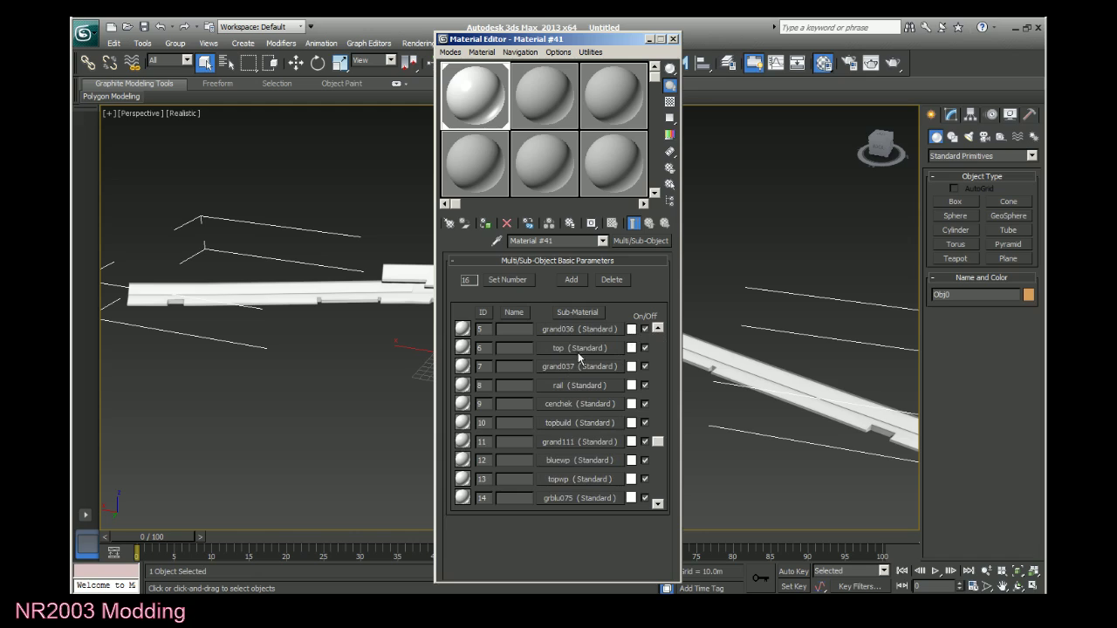
Set topbuild's diffuse bitmap to topbuild.bmp from tona15textures, then close the Material Editor.
click(577, 422)
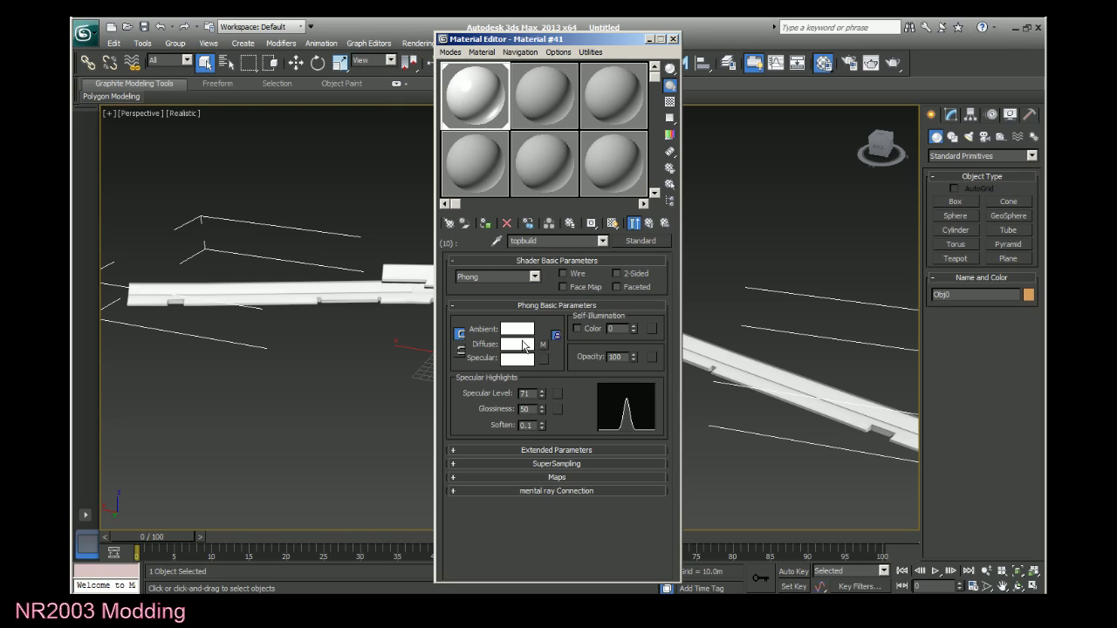
click(545, 346)
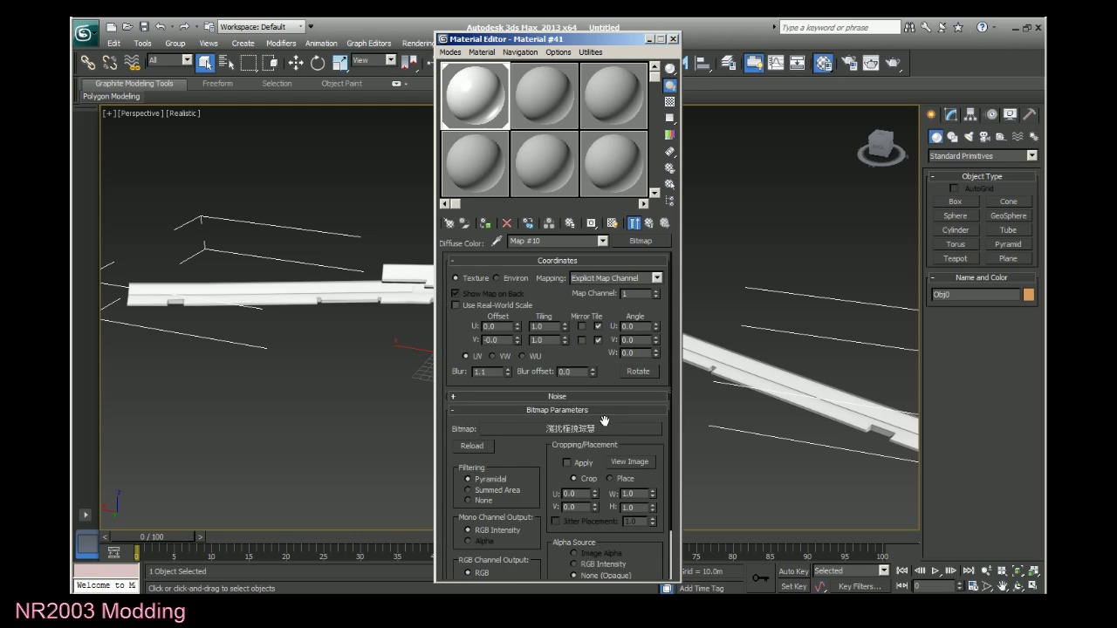
click(574, 430)
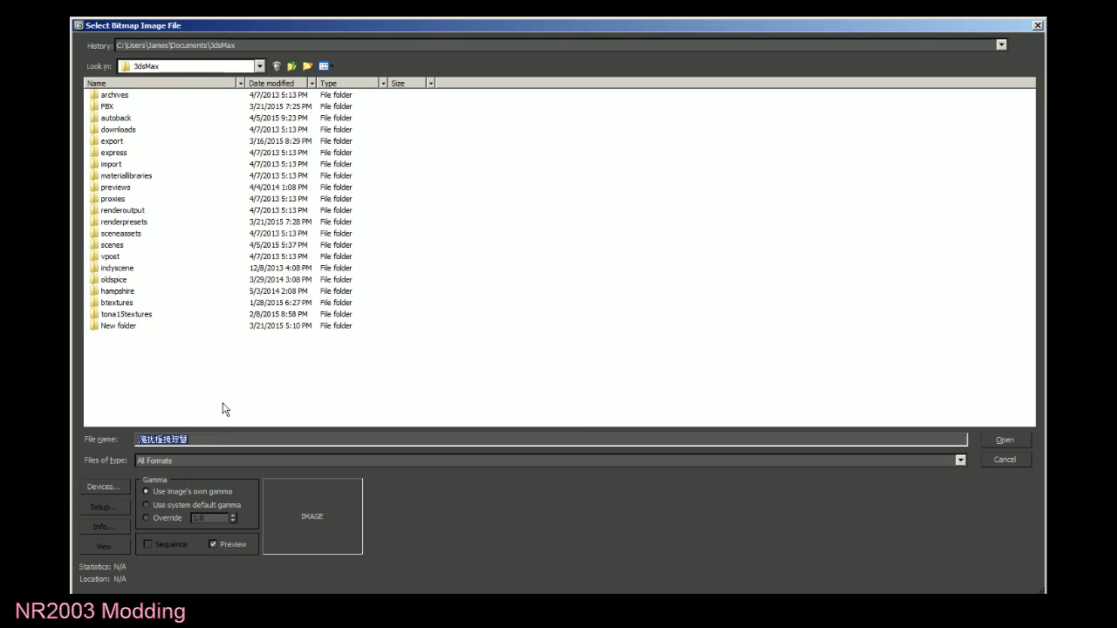
double_click(148, 316)
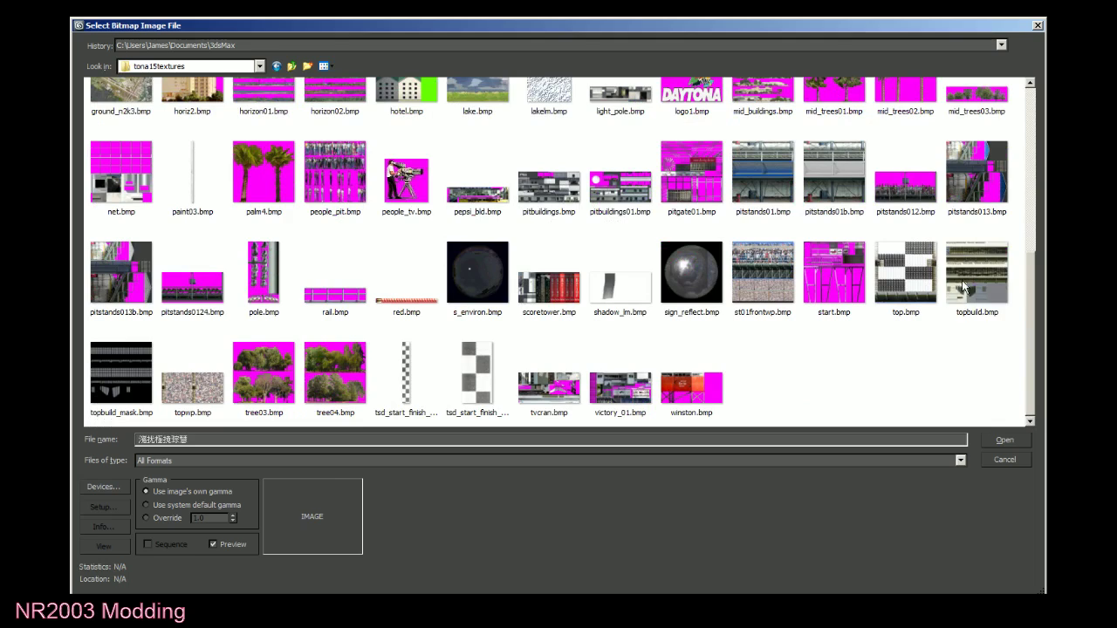
click(967, 284)
click(1000, 442)
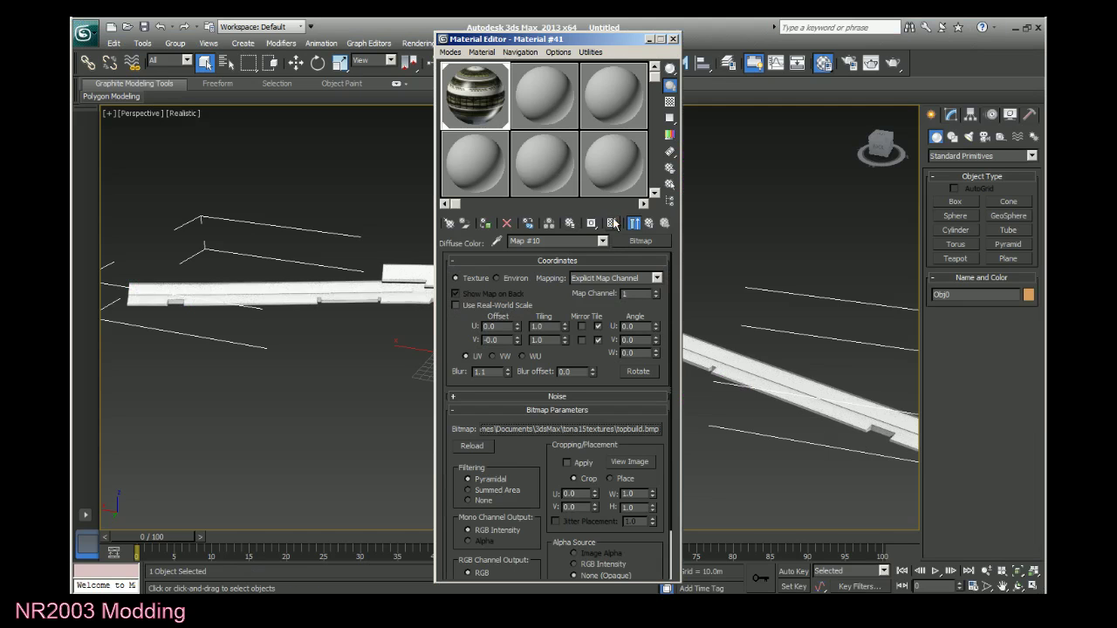
drag(633, 38, 351, 29)
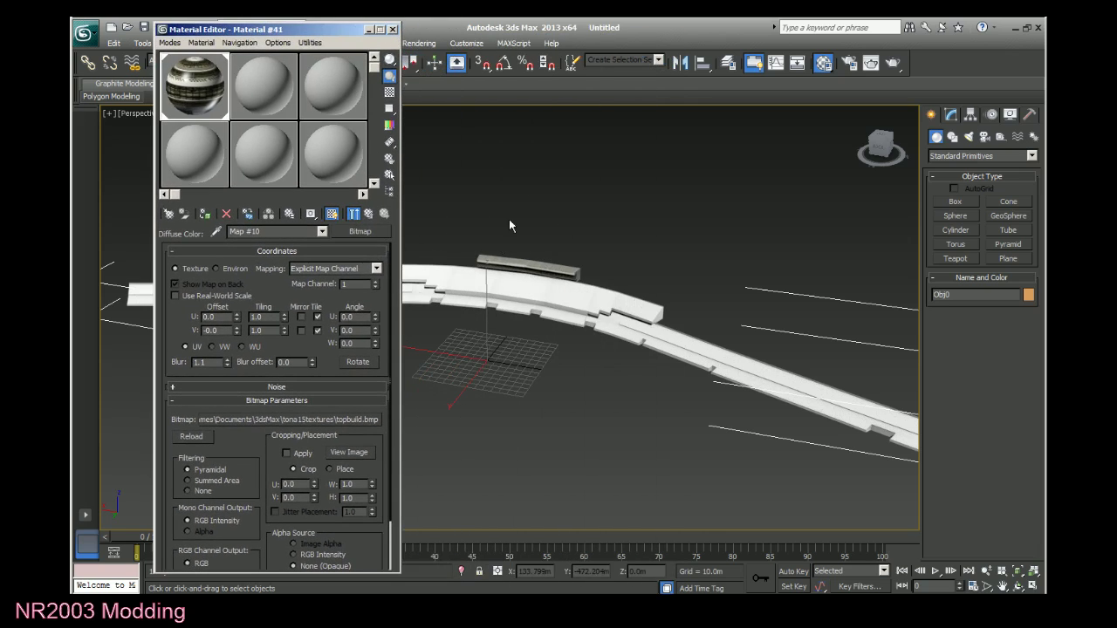
click(393, 28)
Zoom and pan toward the track, then select the grey box Obj0.
click(537, 406)
scroll(543, 403, up, 3)
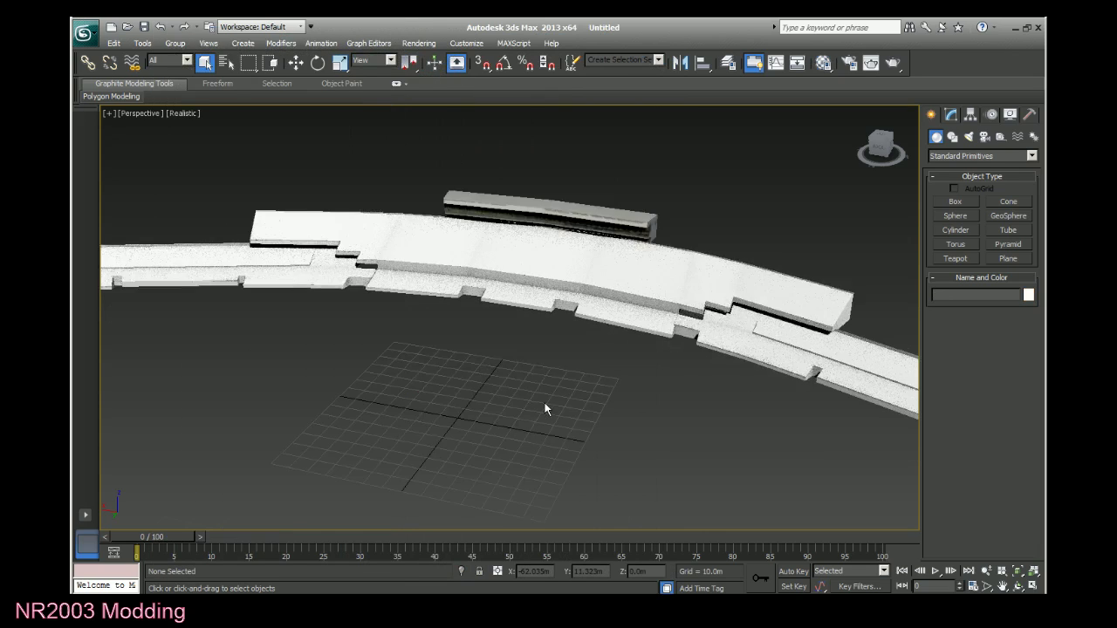
scroll(544, 409, up, 2)
middle_drag(627, 288, 615, 410)
key(q)
click(619, 319)
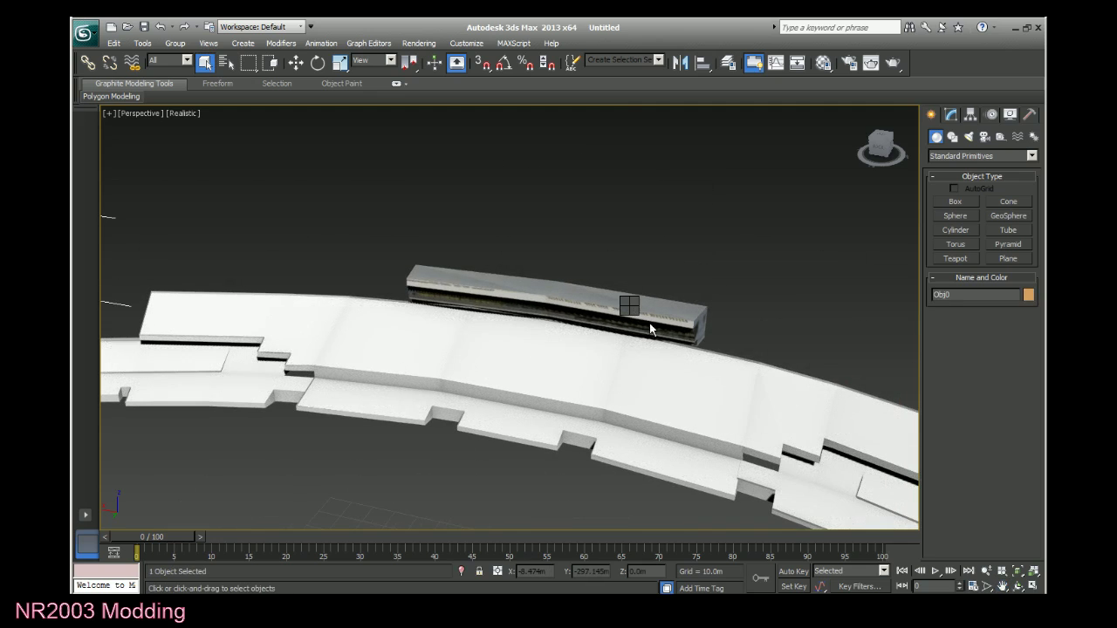
Enter Obj0's Editable Poly Polygon level and pick a face on the box's long side.
click(951, 115)
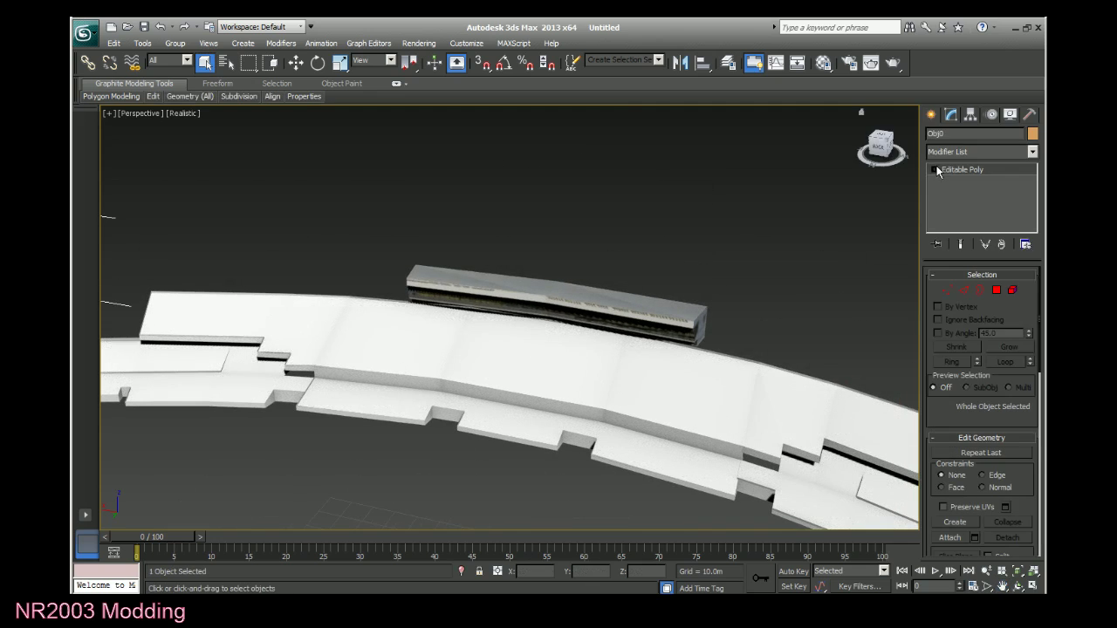
click(934, 169)
click(952, 213)
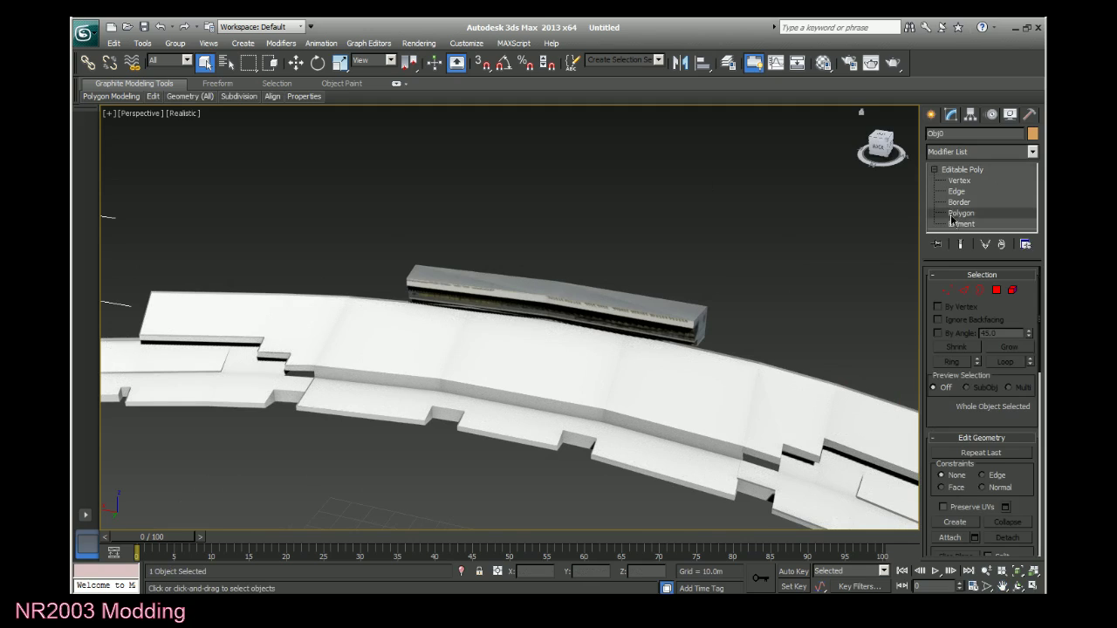
click(652, 330)
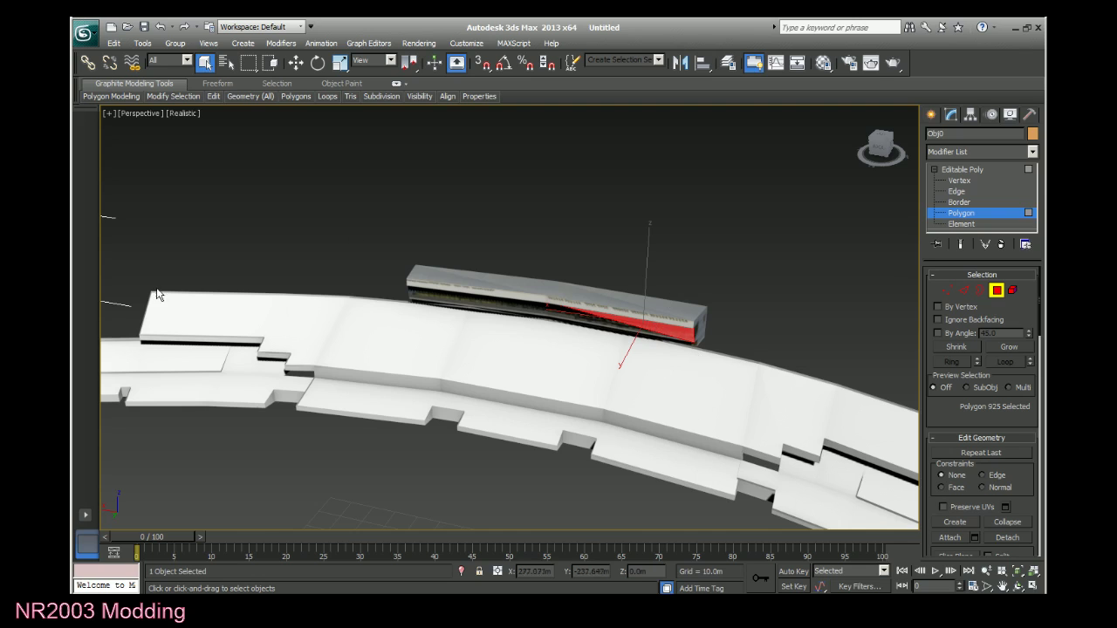
click(383, 470)
scroll(383, 470, down, 3)
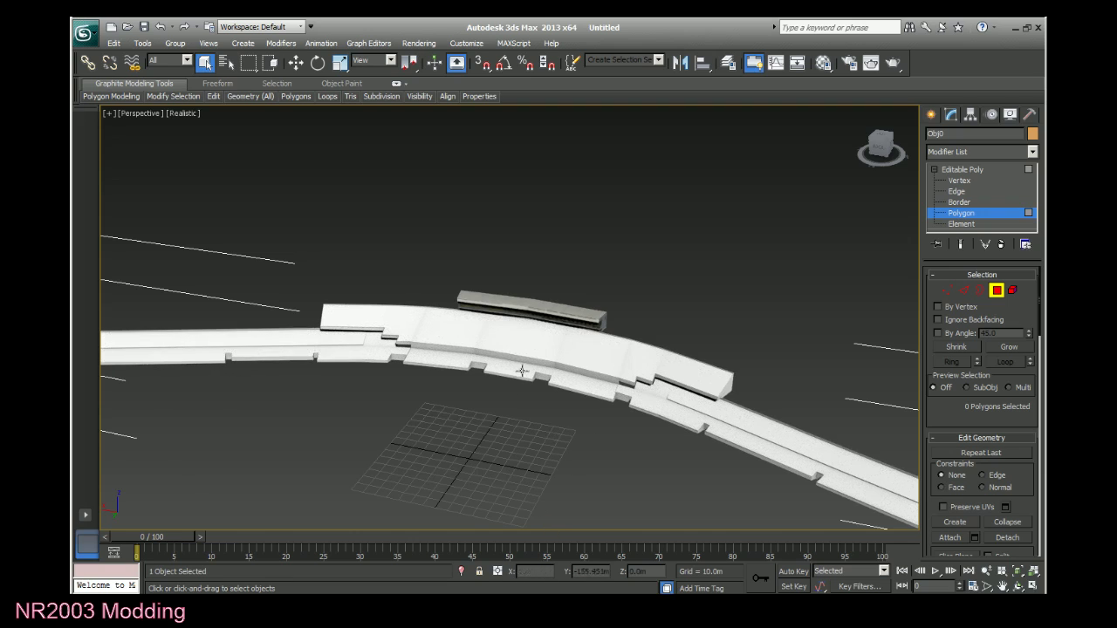
click(522, 343)
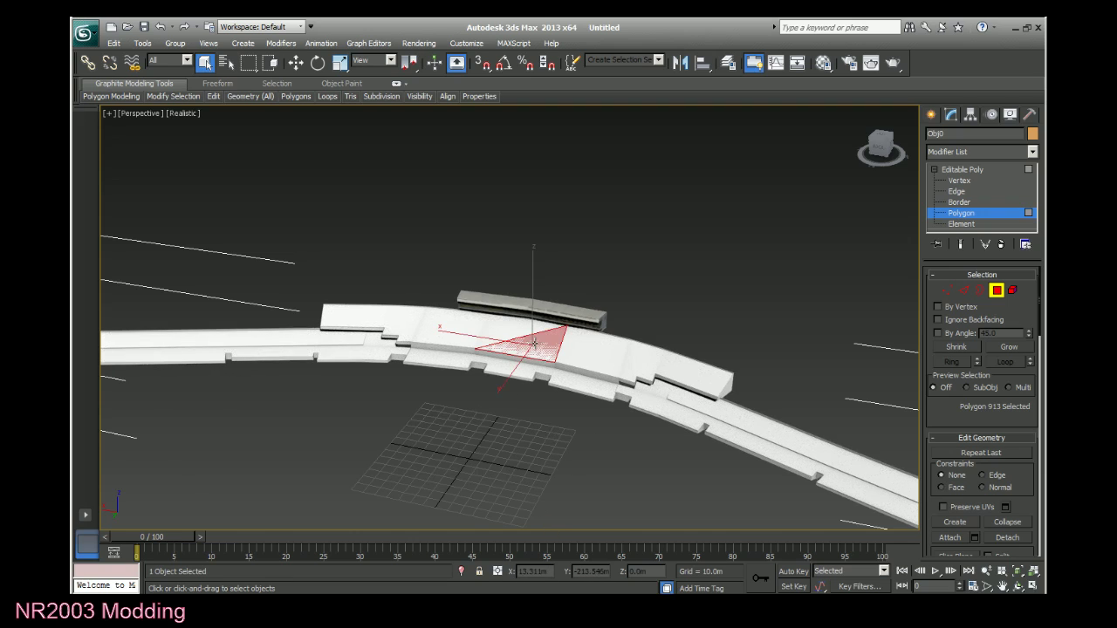
click(529, 348)
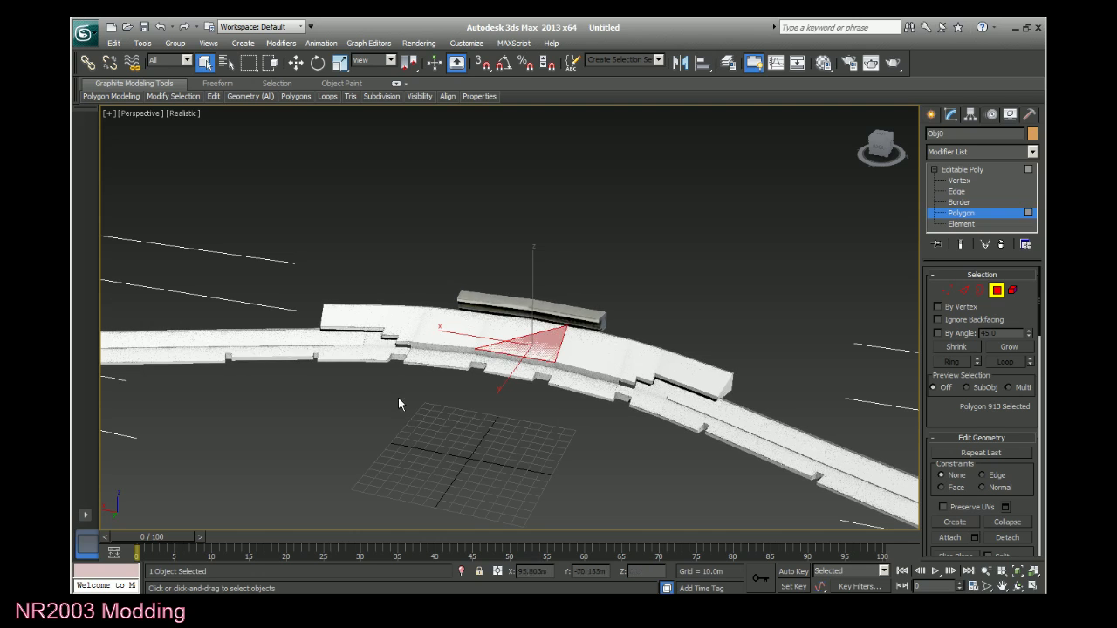
click(629, 419)
alt+middle_drag(628, 419, 811, 453)
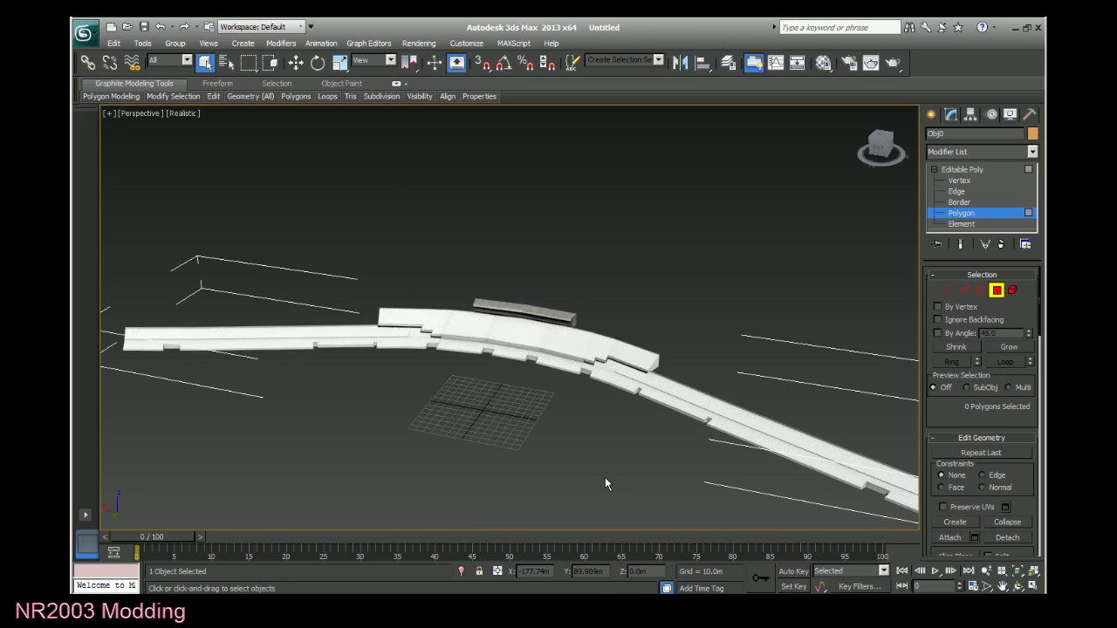
At Element level, inspect the road pieces and grey box element one by one.
click(961, 224)
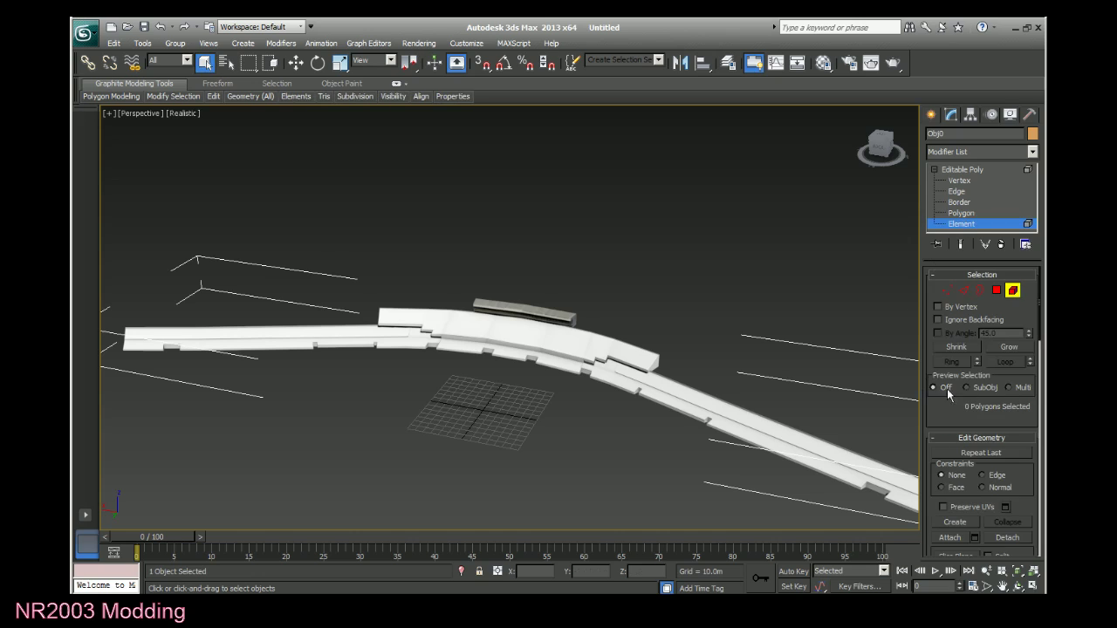
click(641, 385)
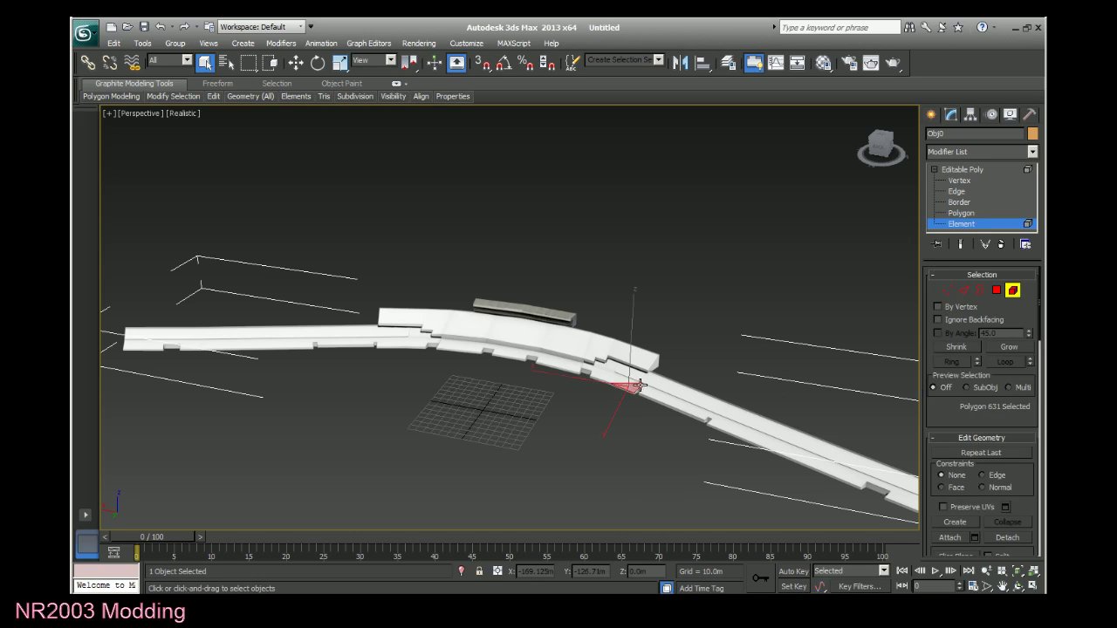
click(559, 344)
click(482, 310)
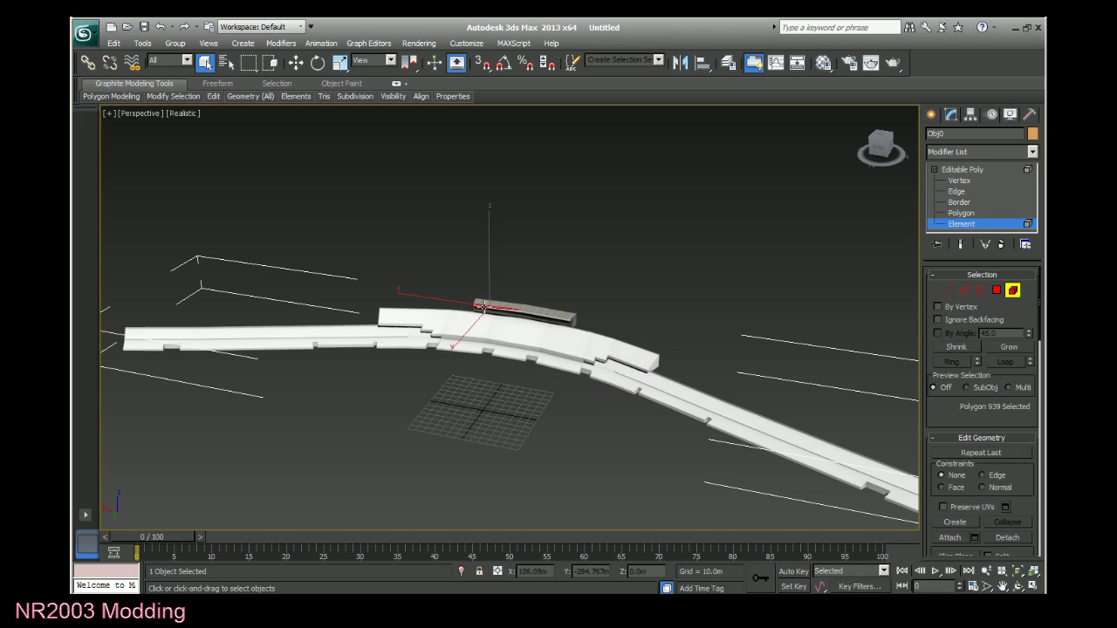
click(297, 335)
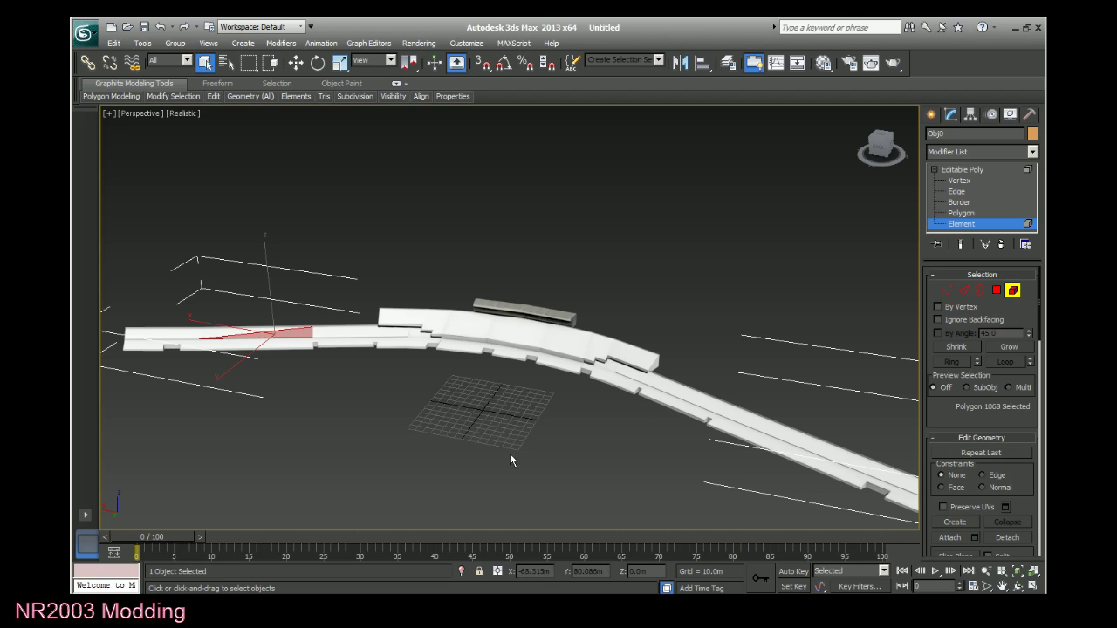
Weld all 3780 vertices at Vertex level, leaving 838, then deselect them.
click(956, 191)
click(959, 180)
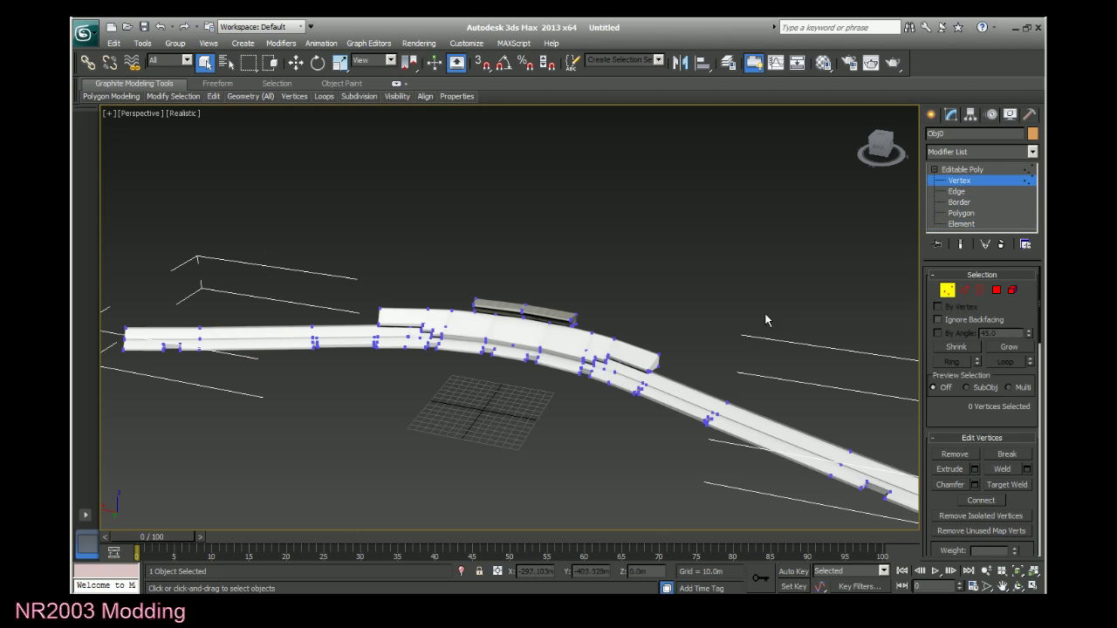
key(z)
drag(754, 474, 299, 217)
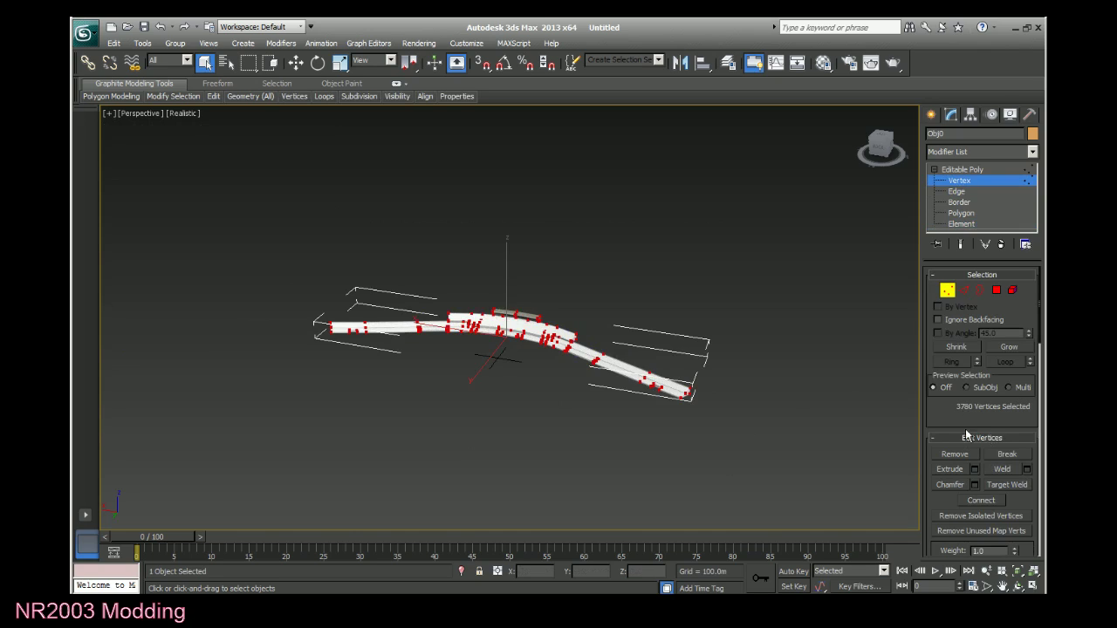
click(1004, 469)
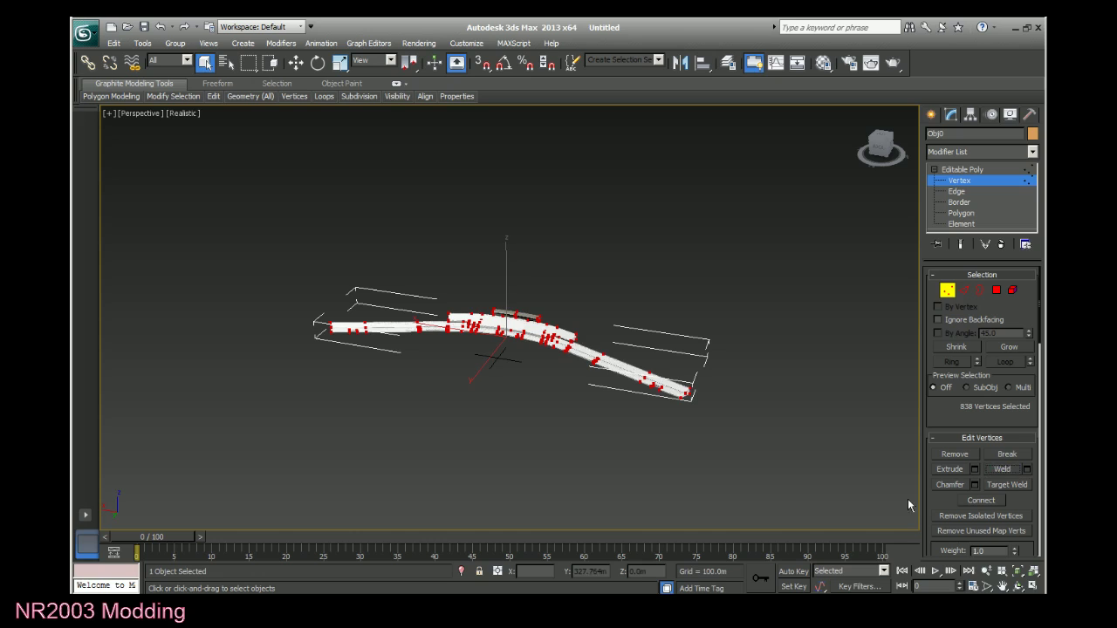
click(692, 461)
click(961, 169)
key(5)
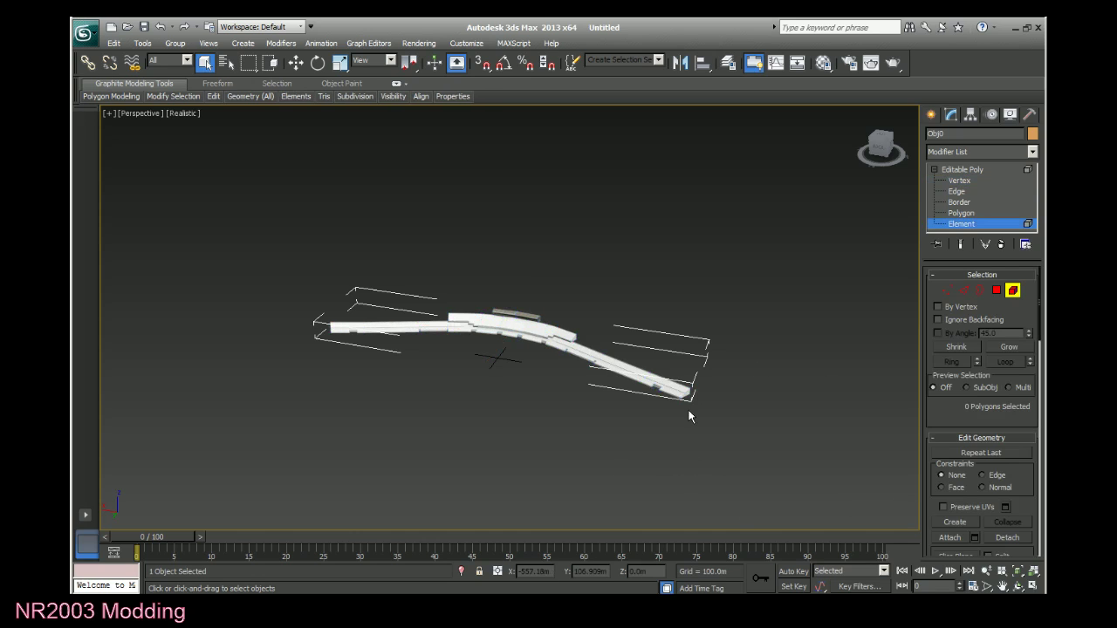
scroll(600, 428, up, 4)
click(647, 382)
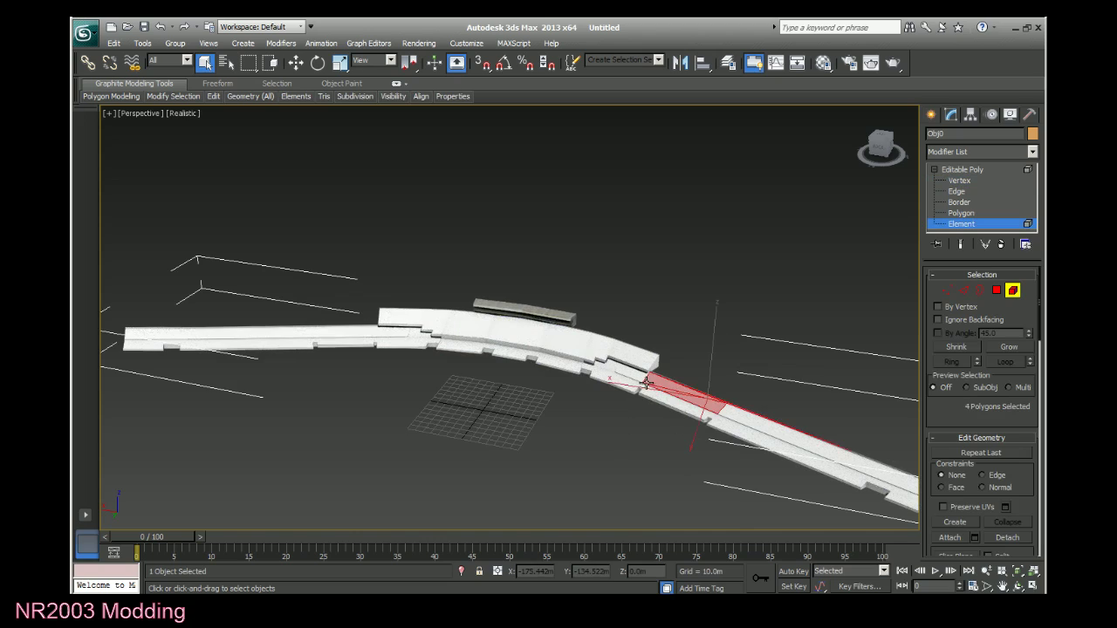
click(742, 425)
click(680, 408)
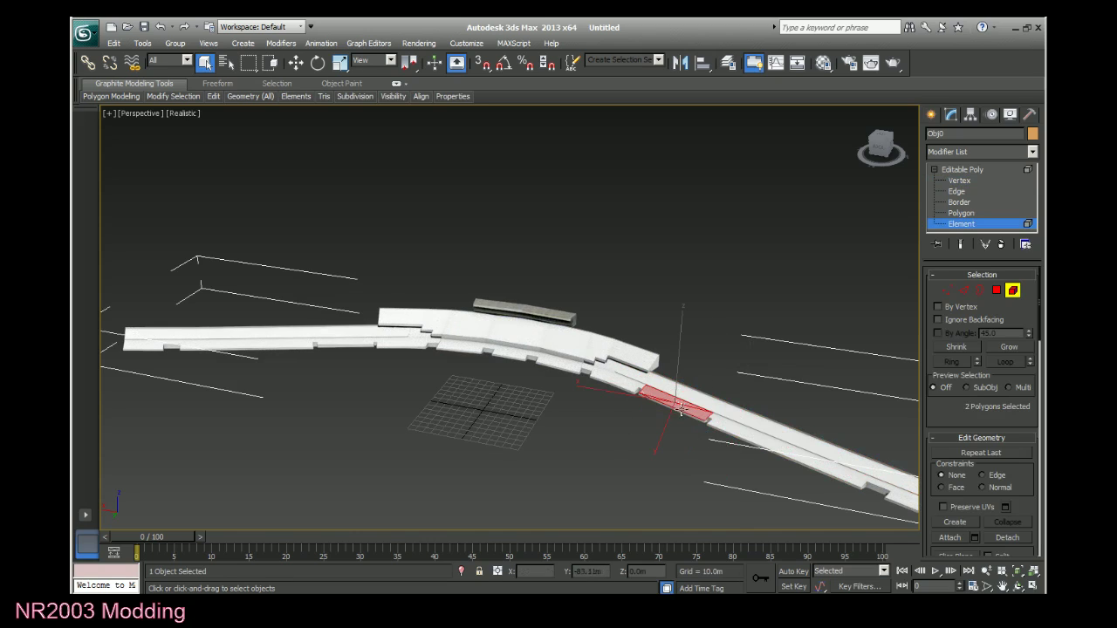
click(635, 389)
click(572, 352)
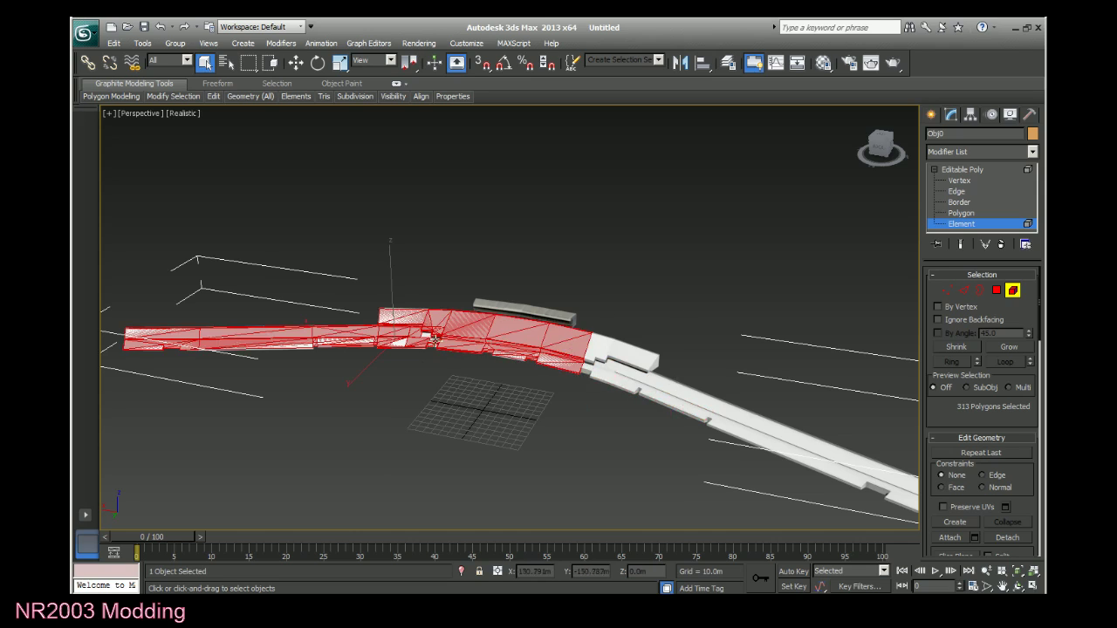
click(518, 418)
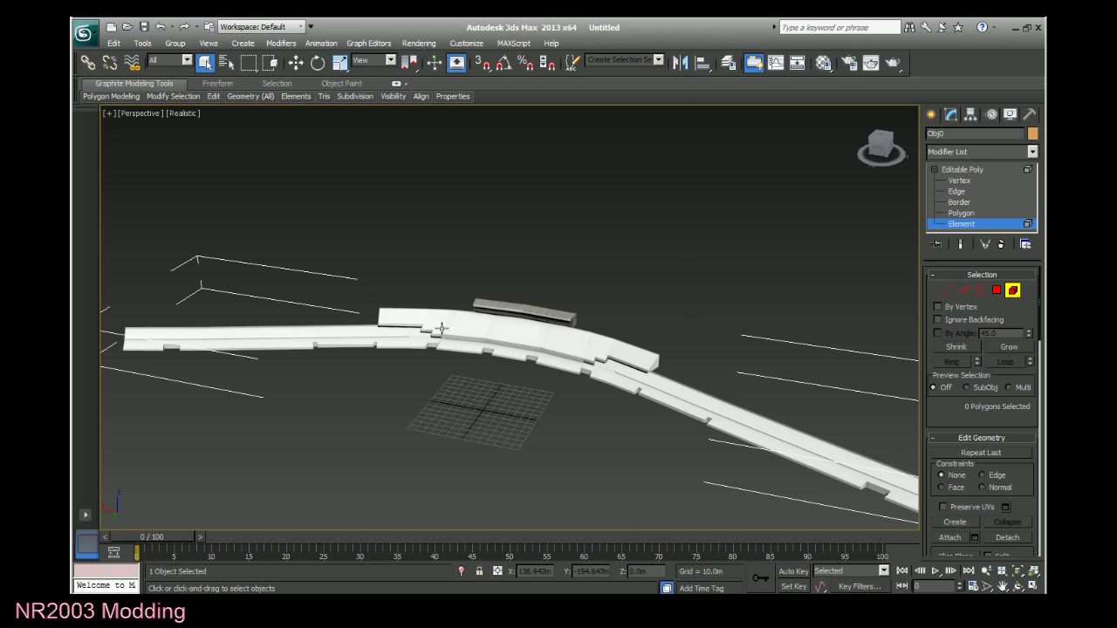
Pick the road polygon's bluewp material into the Material Editor with the eyedropper.
key(m)
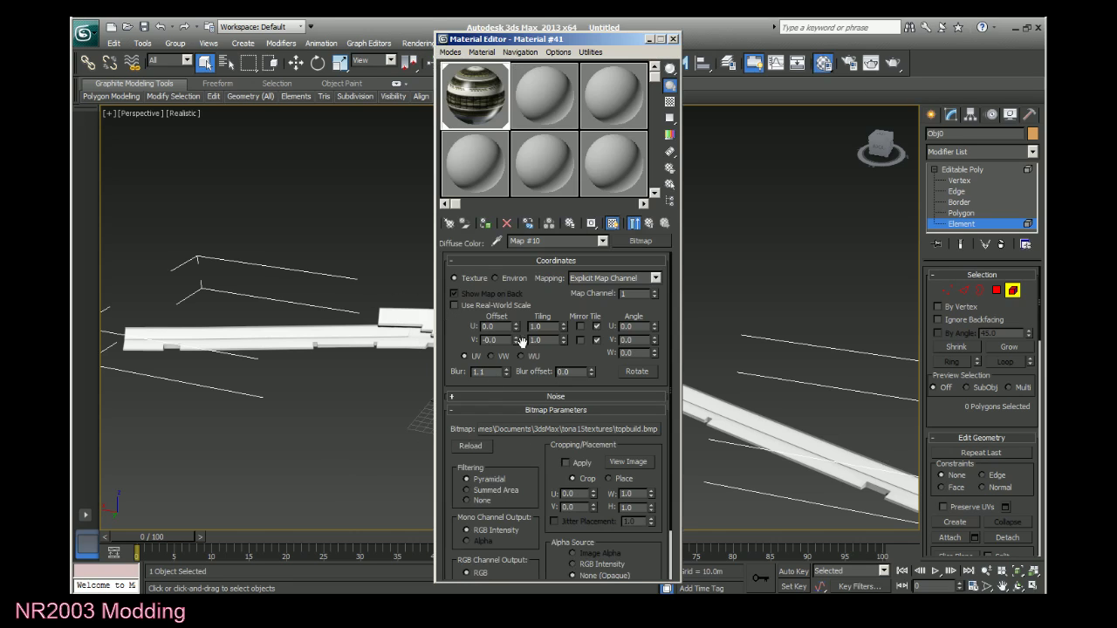
click(497, 242)
click(964, 212)
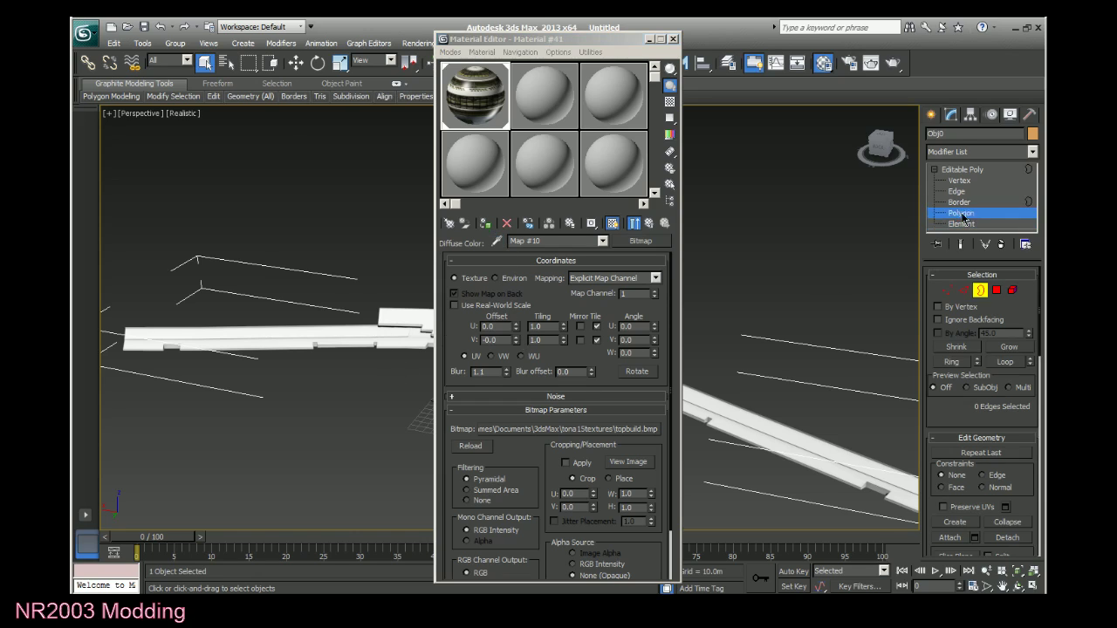
click(382, 332)
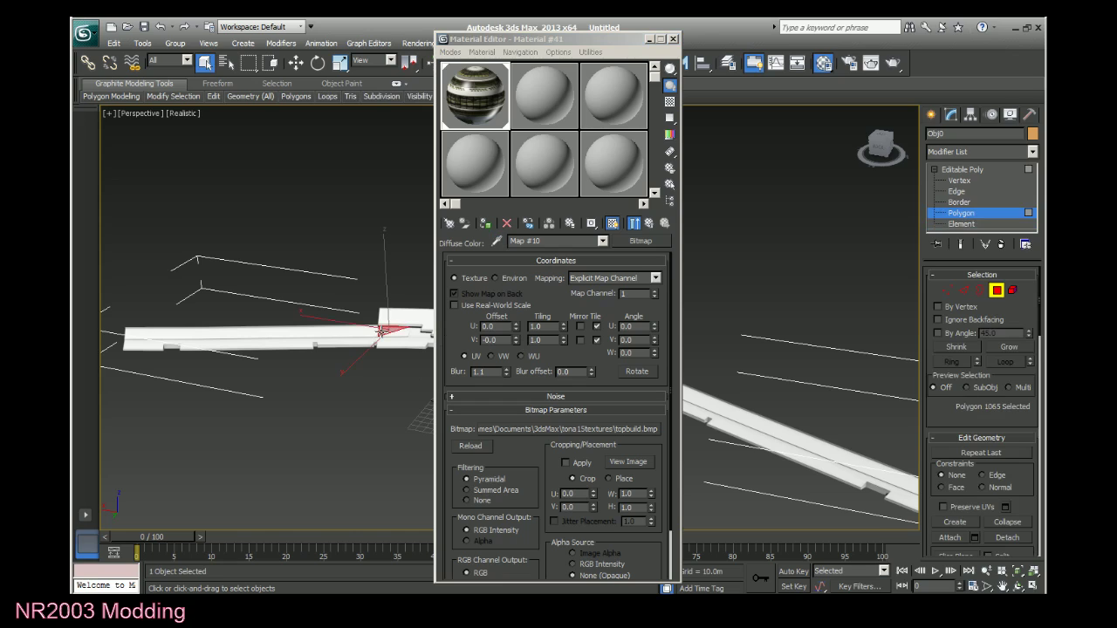
click(497, 242)
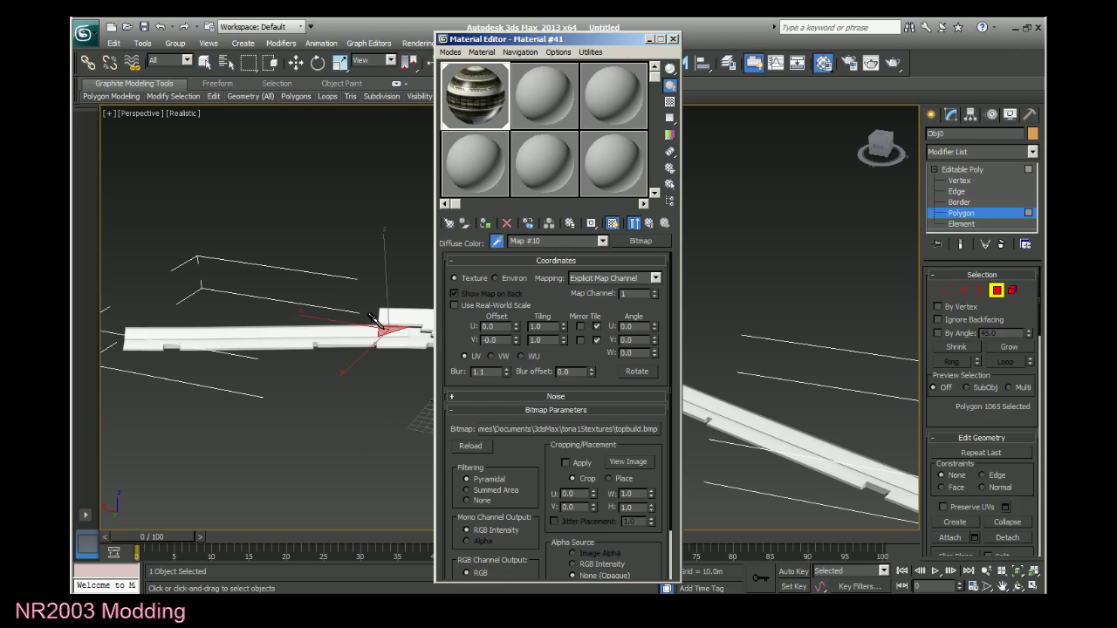
click(381, 315)
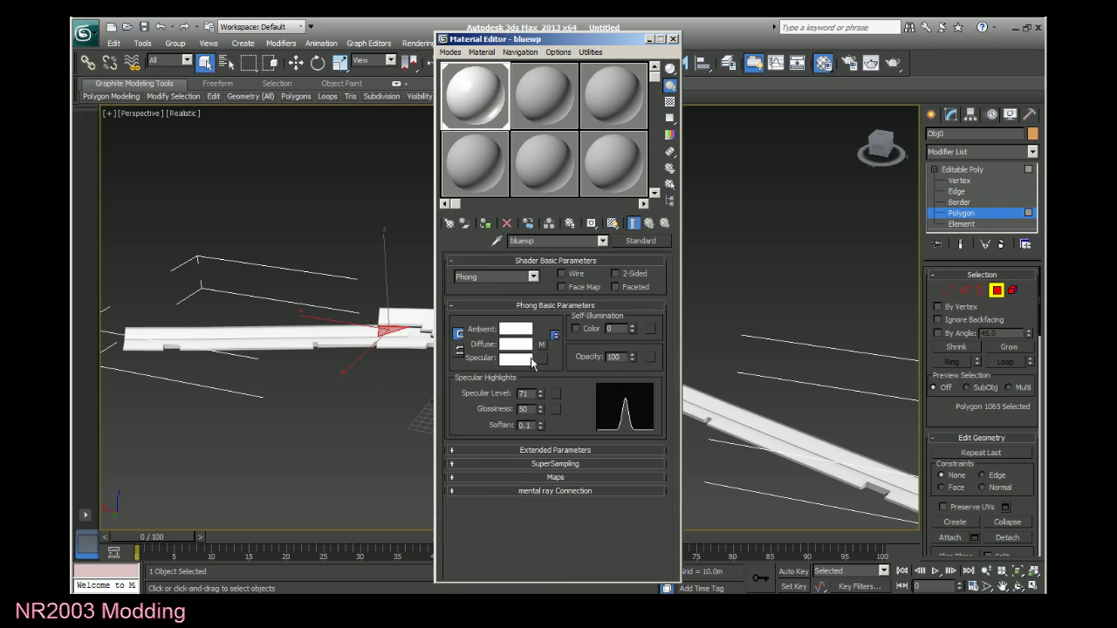
Open bluewp's Map #12 diffuse bitmap and its file browser without changing the image.
click(541, 344)
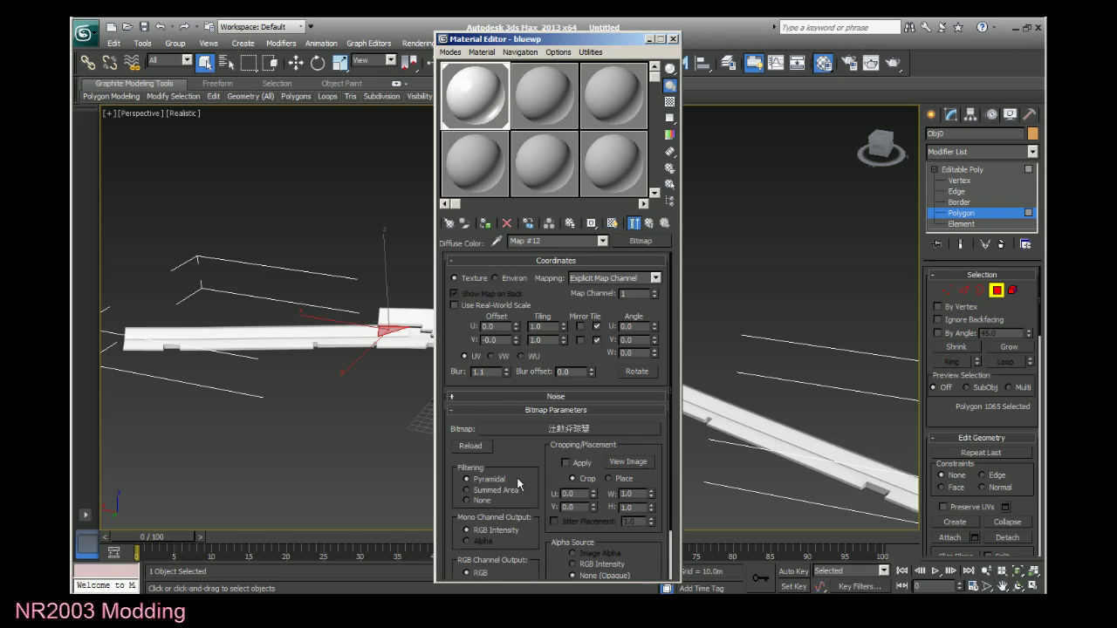
click(571, 428)
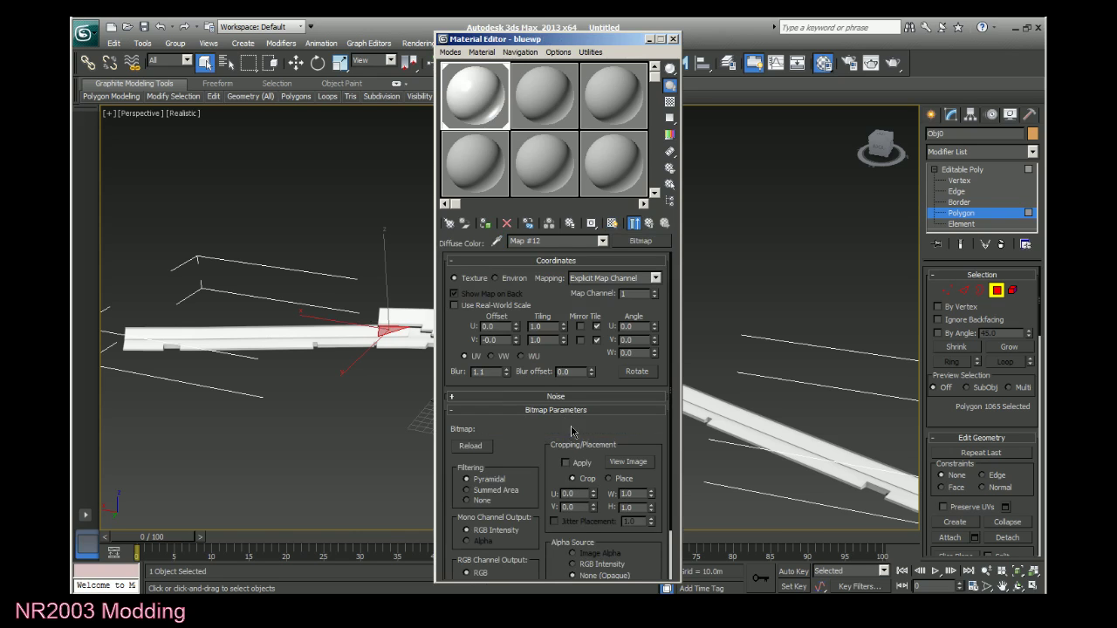
click(985, 459)
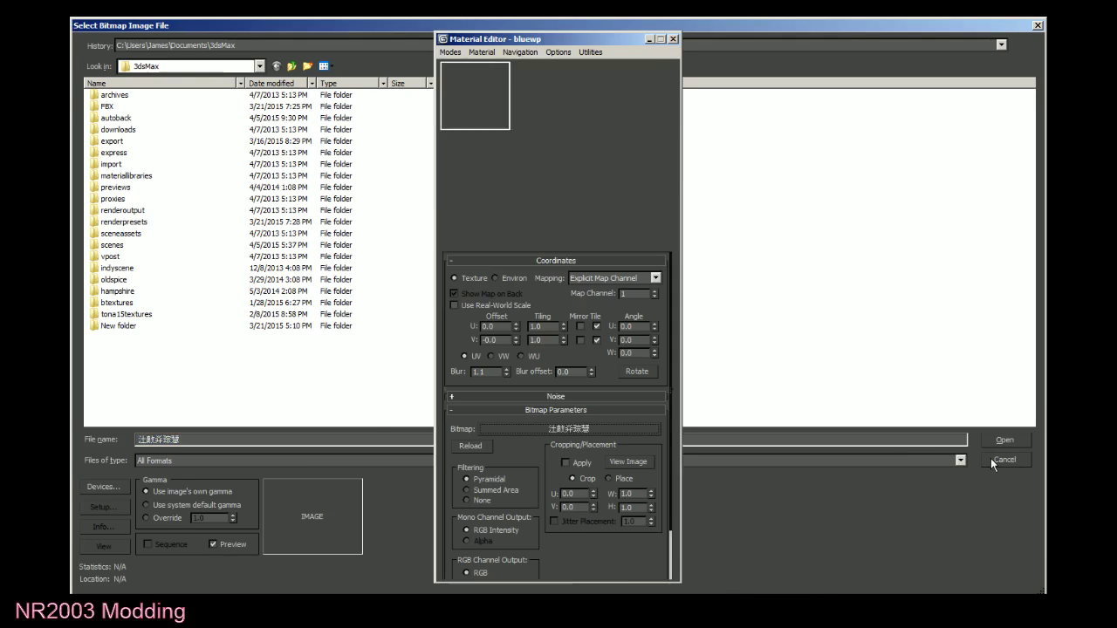